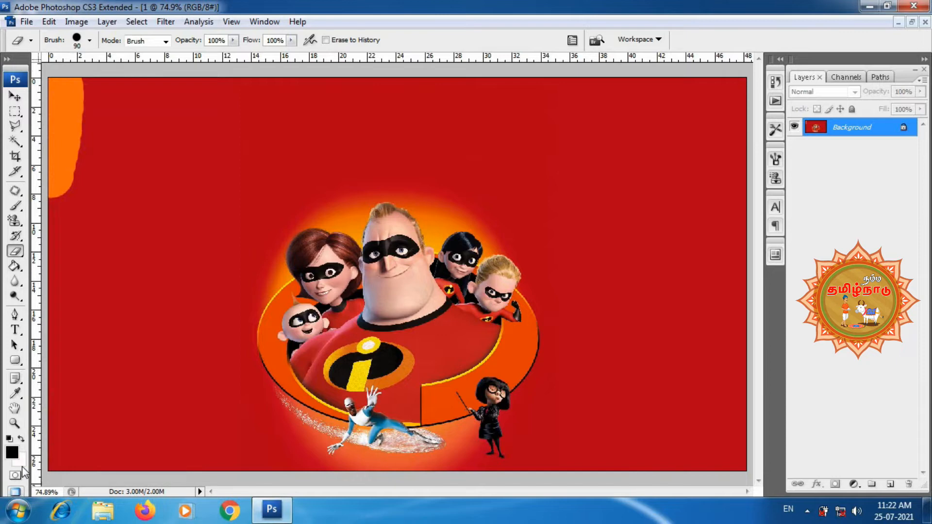
- Erase a strip along the image's left edge to the white background colour with the Eraser tool
left_click(65, 81)
left_click_drag(65, 81, 54, 205)
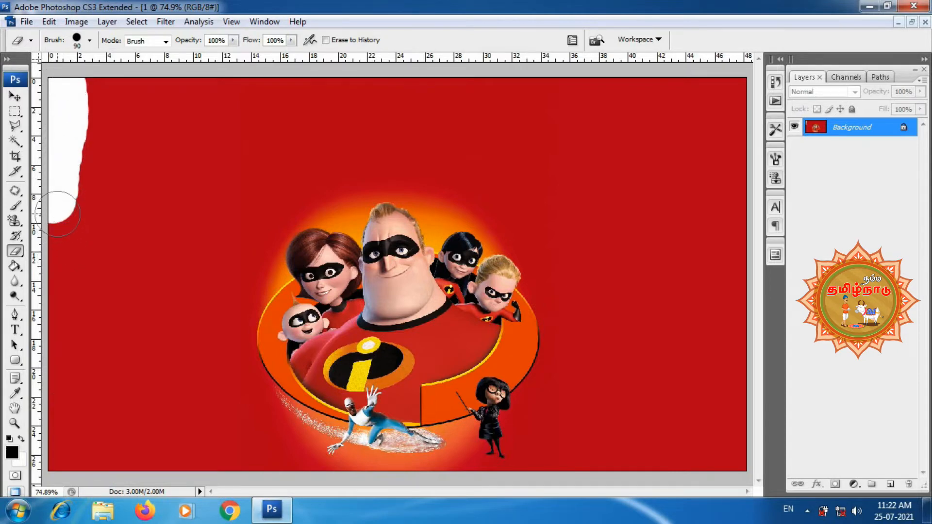
left_click(56, 223)
mouse_move(57, 222)
left_mouse_down()
mouse_move(51, 463)
mouse_move(73, 218)
mouse_move(73, 78)
mouse_move(88, 260)
mouse_move(62, 100)
left_mouse_up()
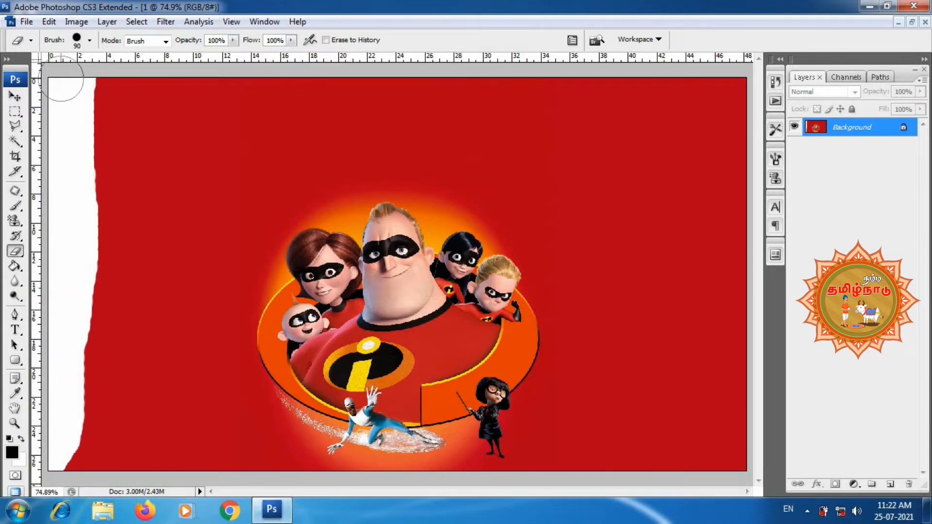
right_click(14, 254)
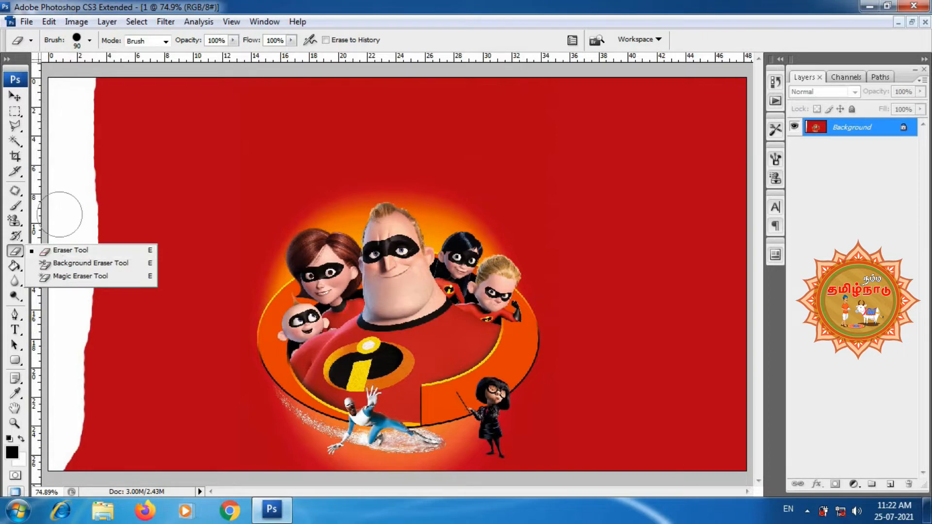
left_click(90, 2)
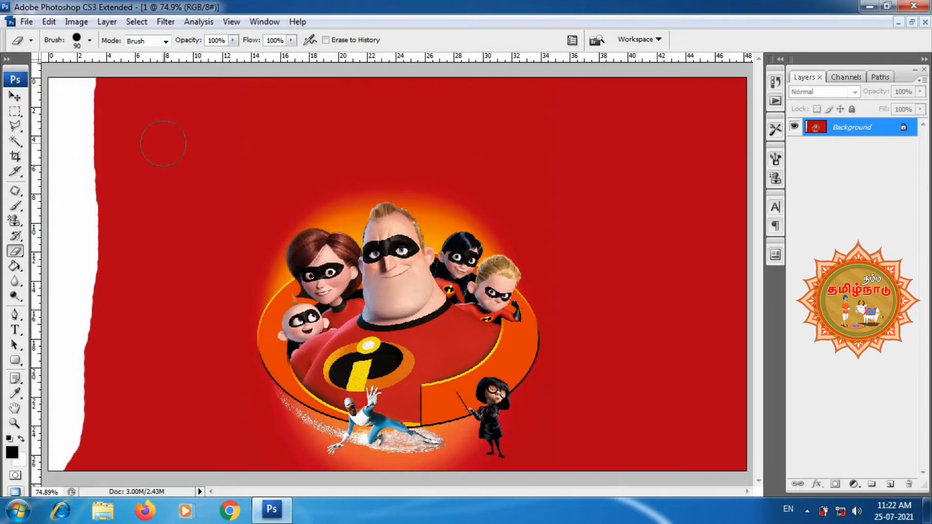
- Choose the hard round 19 px brush preset for the Eraser
left_click(90, 41)
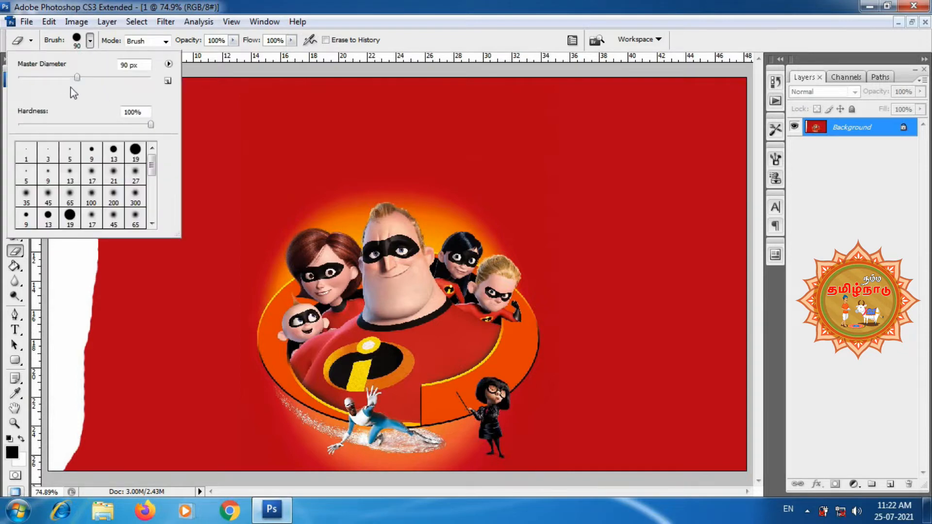
scroll(159, 175, "down", 3)
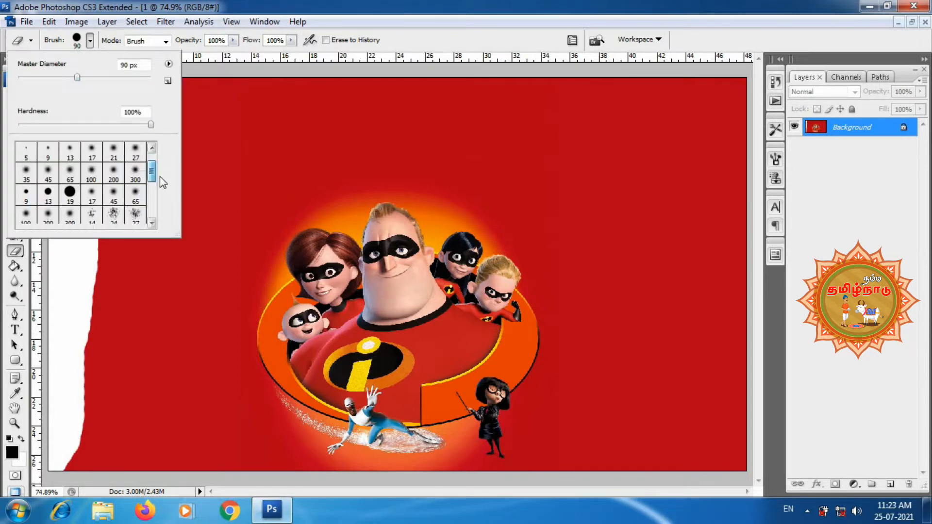
left_click(77, 203)
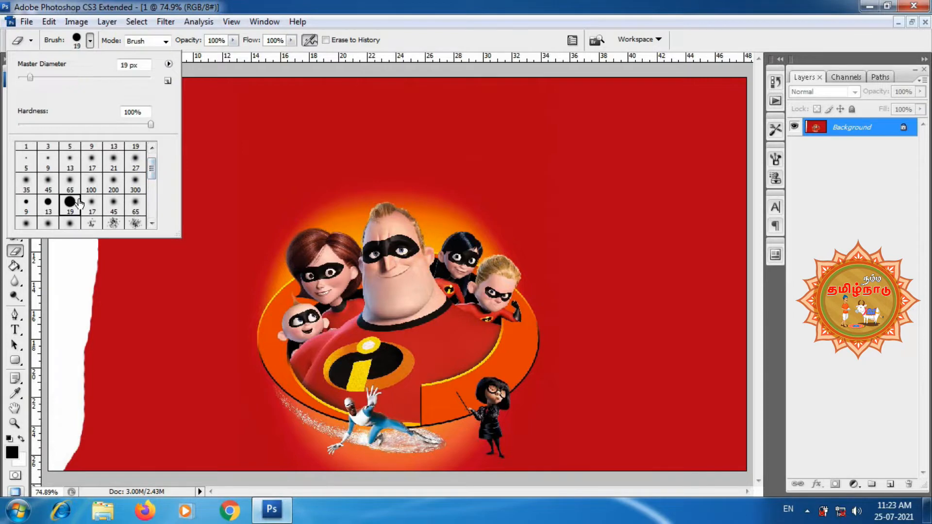
left_click(182, 4)
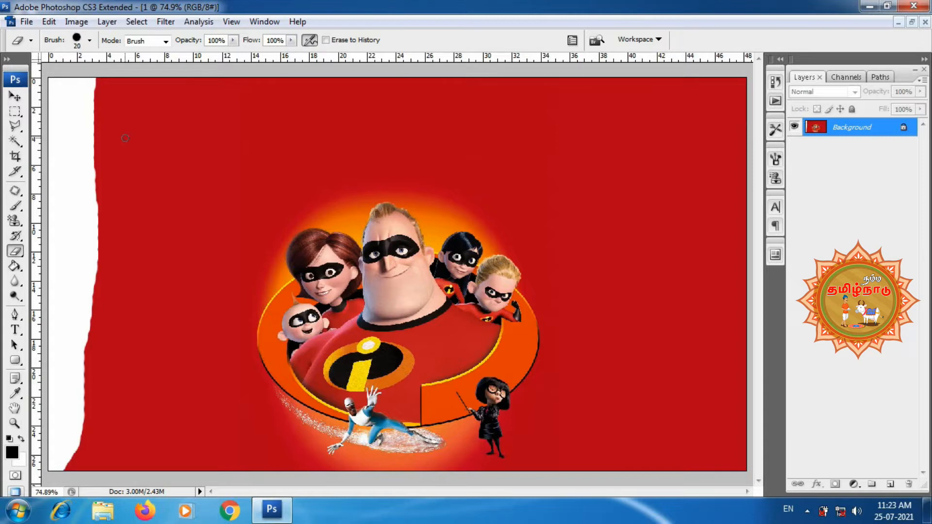
- Resize the eraser brush up and down in increments, ending at 50 px
key("bracketright")
key("bracketright")
key("bracketright")
key("bracketright")
key("bracketright")
key("bracketleft")
key("bracketleft")
key("bracketright")
key("bracketright")
key("bracketright")
key("bracketright")
key("bracketright")
key("bracketleft")
key("bracketleft")
key("bracketleft")
key("bracketleft")
key("bracketleft")
key("bracketleft")
- Erase a single dot in the red background beside the white strip's upper end using Brush mode
left_click(165, 42)
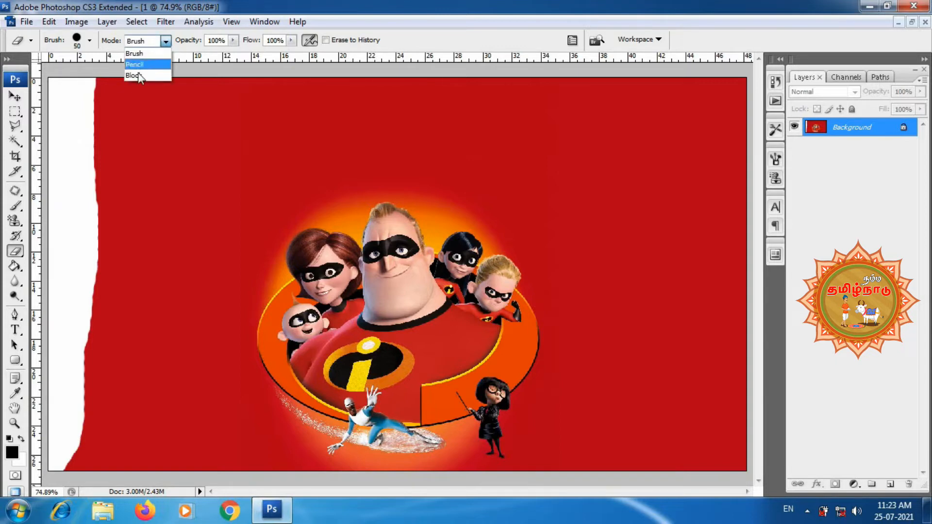
left_click(134, 53)
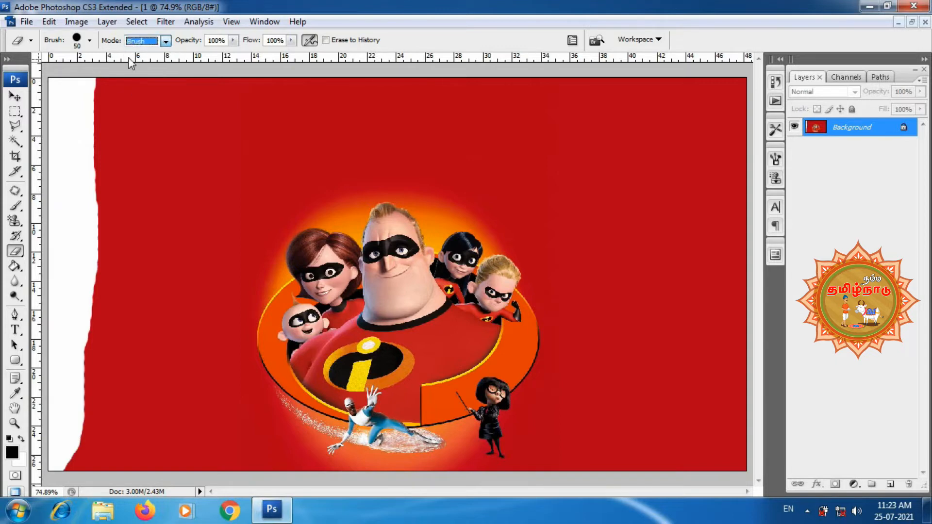
left_click(127, 114)
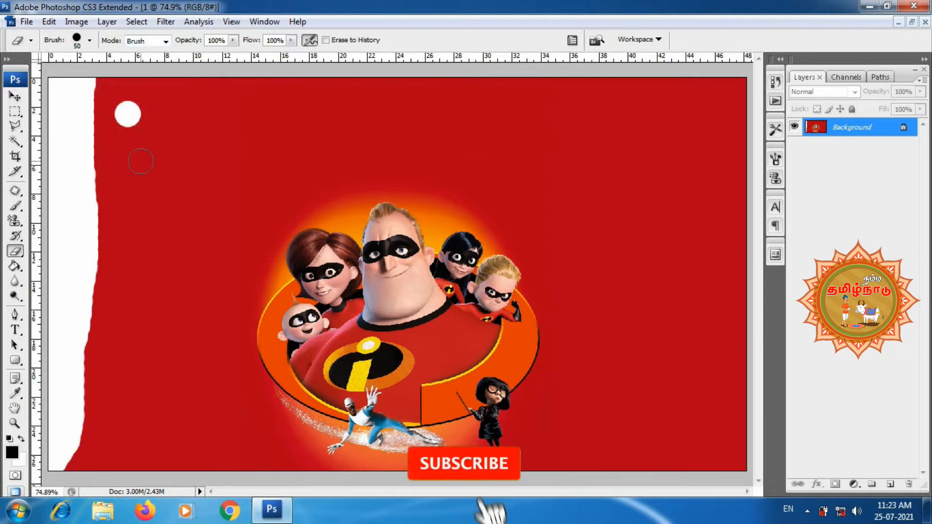
- Switch the eraser to Pencil mode and erase a second dot directly below the first one
left_click(165, 41)
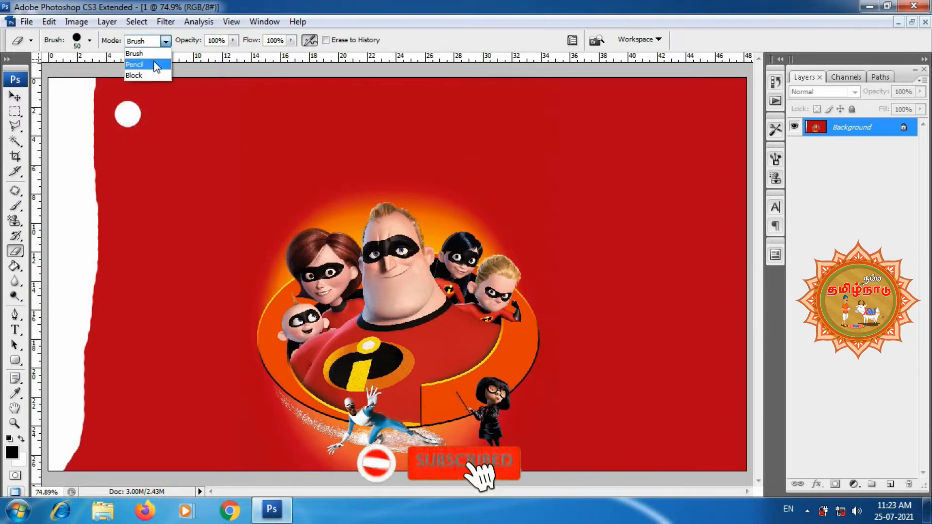
left_click(154, 64)
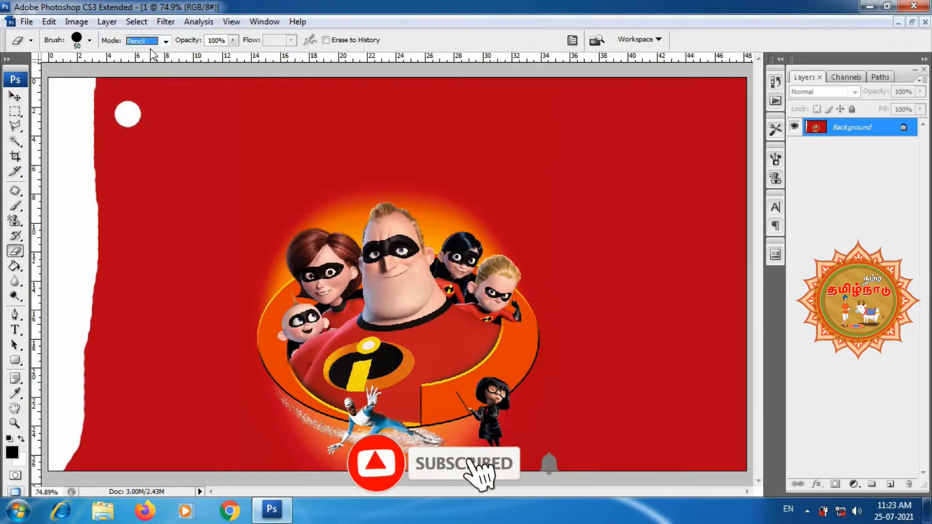
left_click(129, 165)
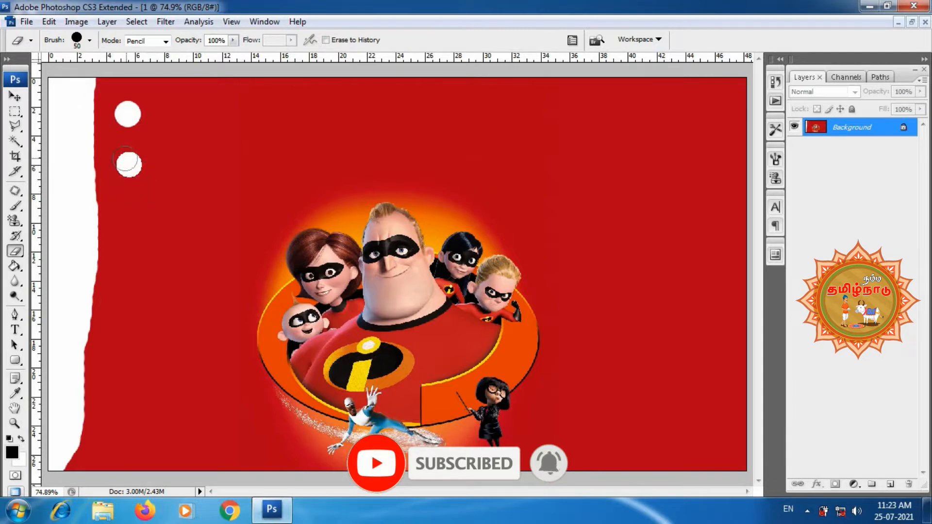
- Switch the eraser to Block mode and erase one small square just right of the two dots
left_click(150, 40)
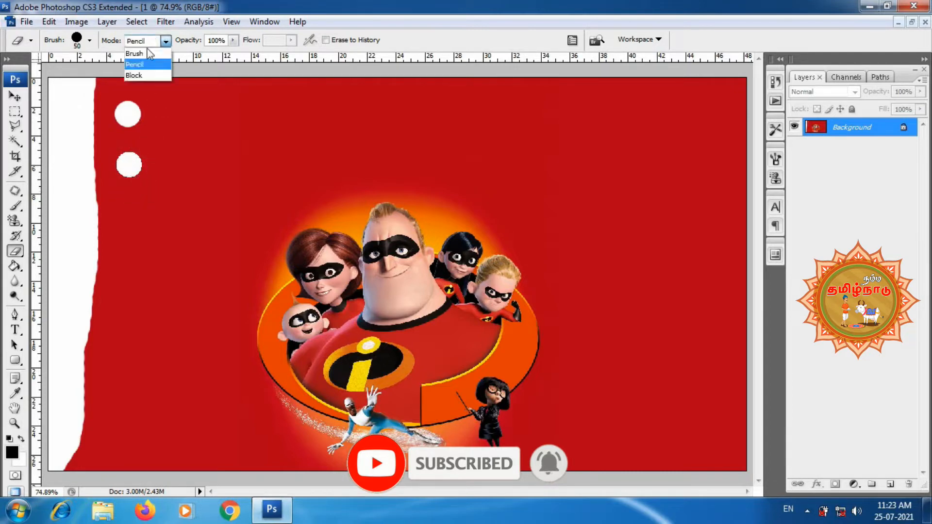
left_click(140, 75)
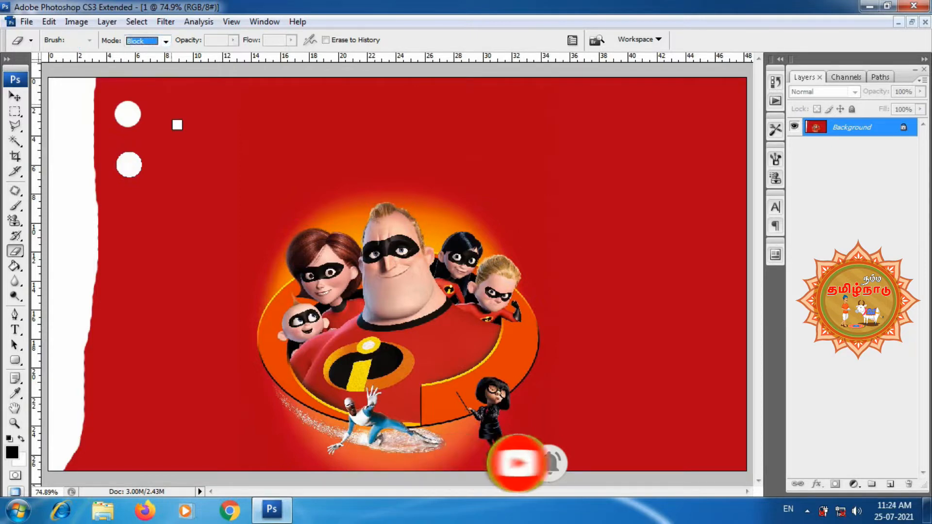
left_click(160, 134)
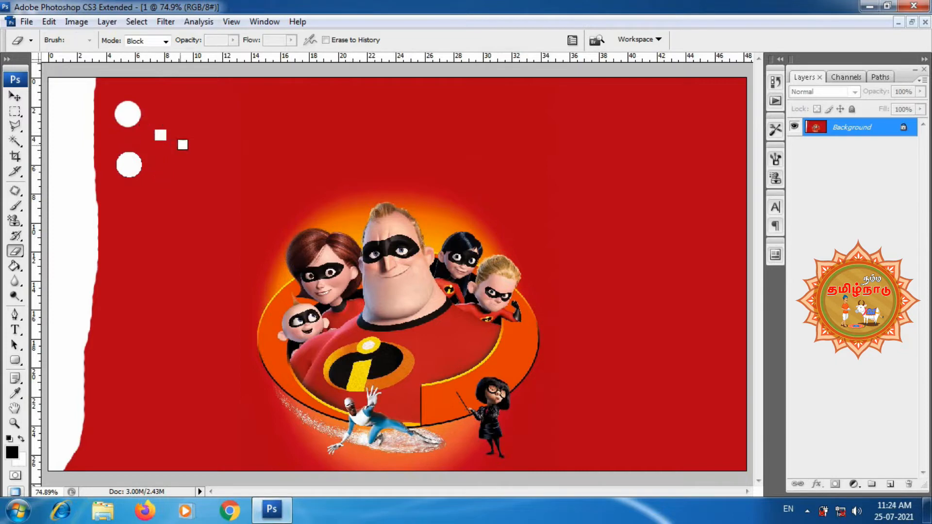
- Return the eraser to Brush mode and erase a slanted stroke below the dots at 53% opacity
left_click(163, 48)
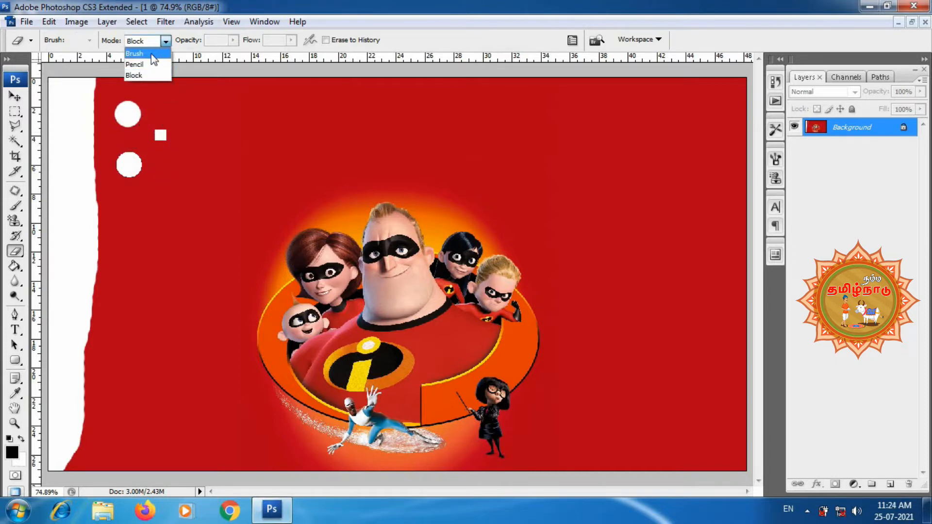
left_click(151, 54)
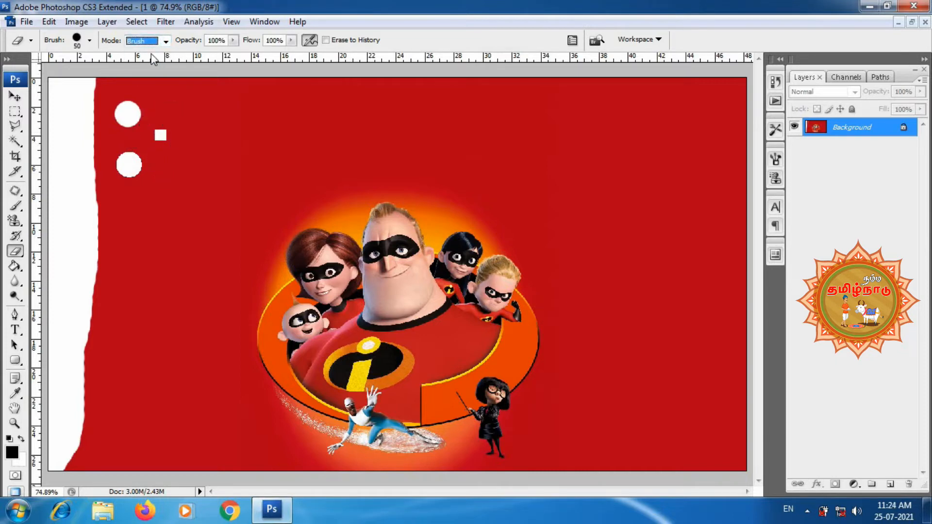
left_click(234, 40)
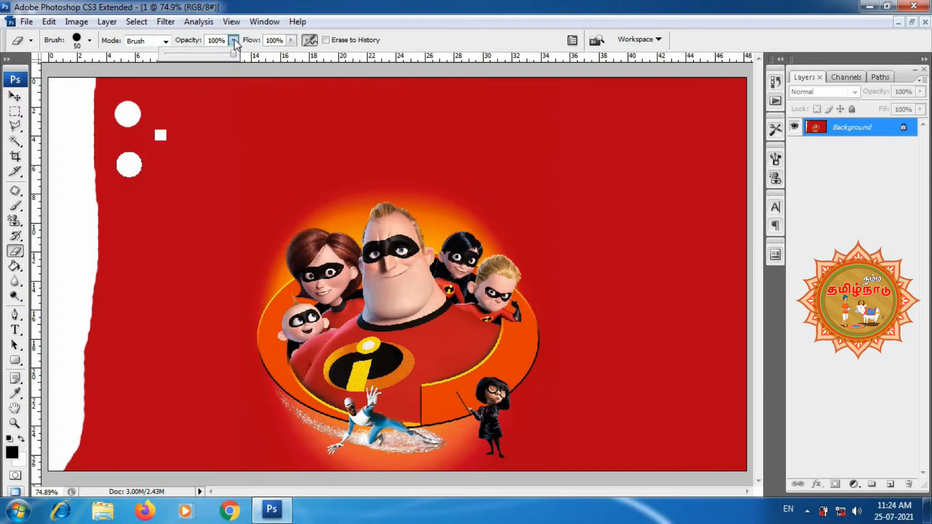
left_click(257, 6)
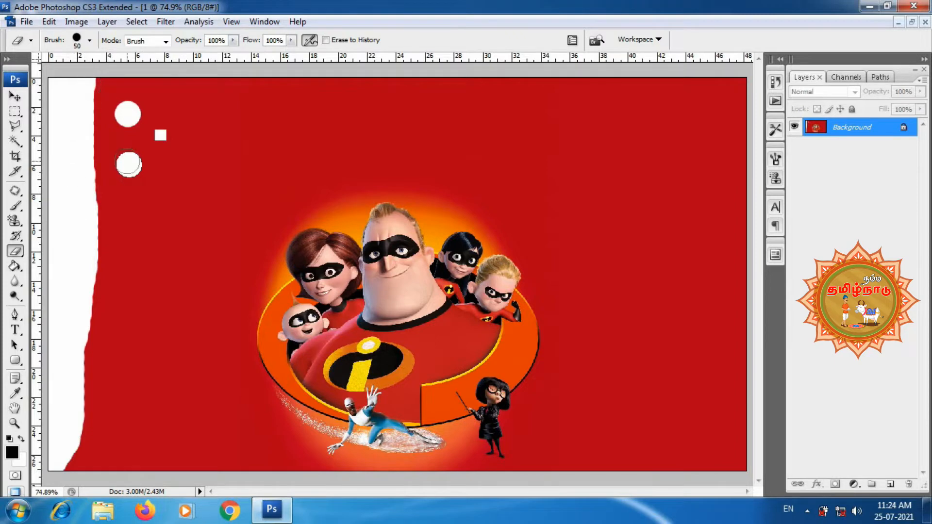
left_click(233, 42)
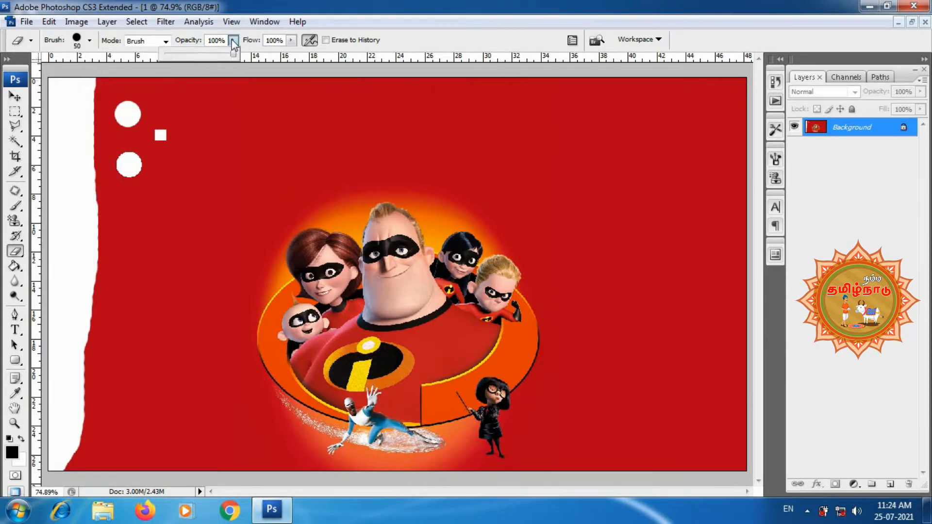
left_click_drag(206, 54, 200, 53)
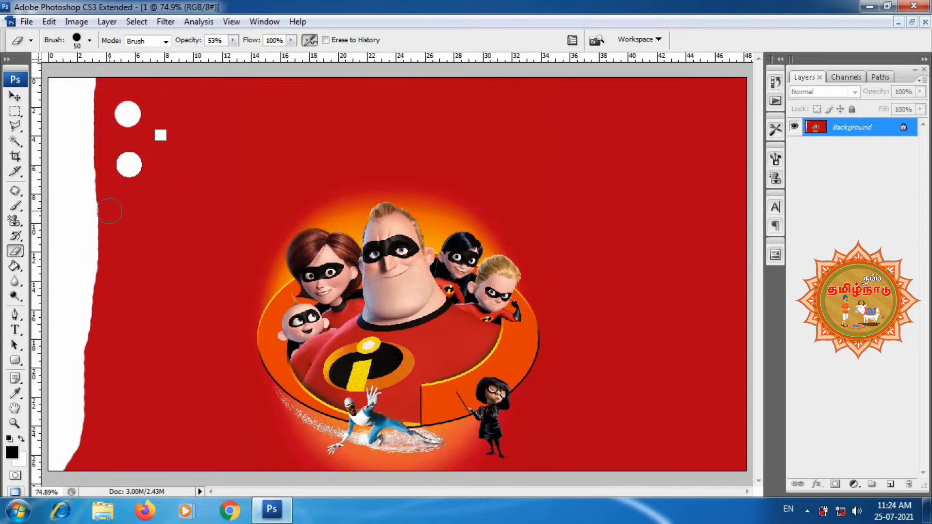
mouse_move(109, 212)
left_mouse_down()
mouse_move(138, 279)
mouse_move(129, 273)
left_mouse_up()
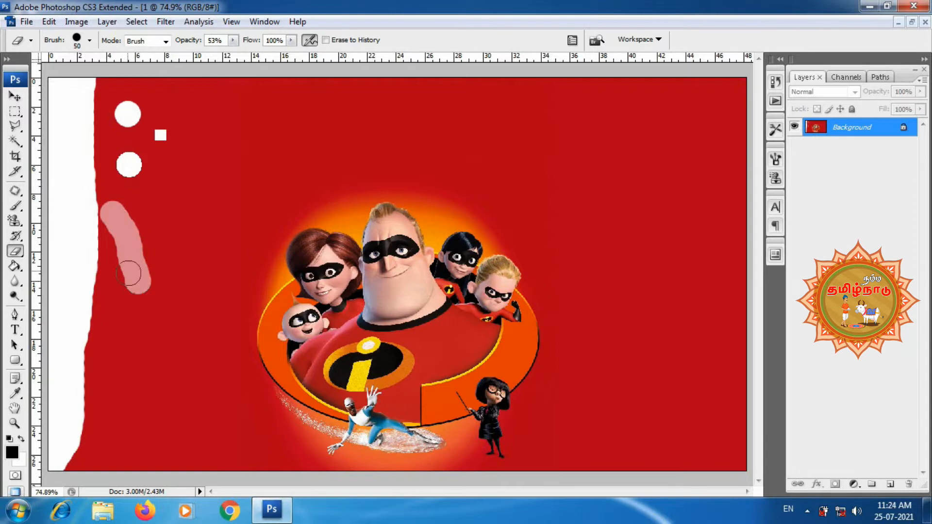
- Set the eraser opacity to 100% and erase over the semi-transparent stroke and the area beside it
left_click(233, 40)
left_click_drag(250, 58, 268, 54)
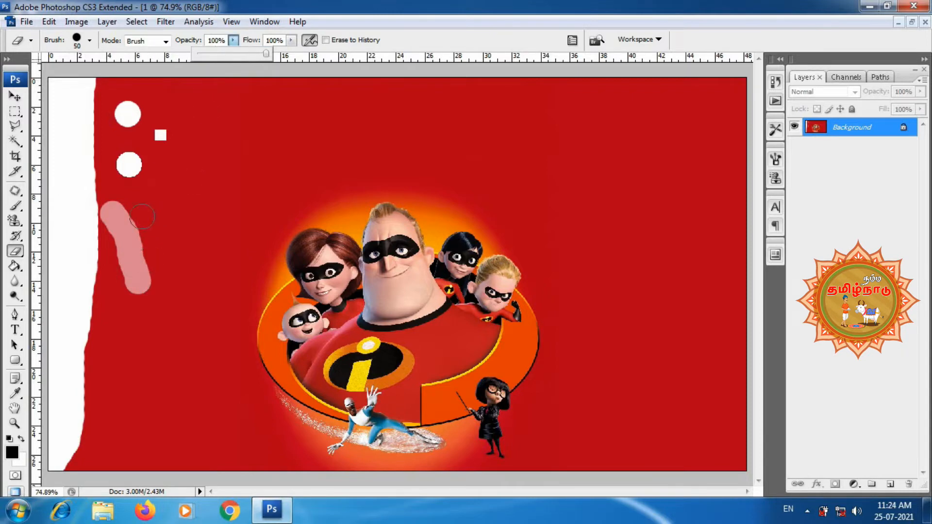
mouse_move(113, 209)
left_mouse_down()
mouse_move(143, 298)
mouse_move(134, 214)
mouse_move(141, 234)
mouse_move(130, 249)
left_mouse_up()
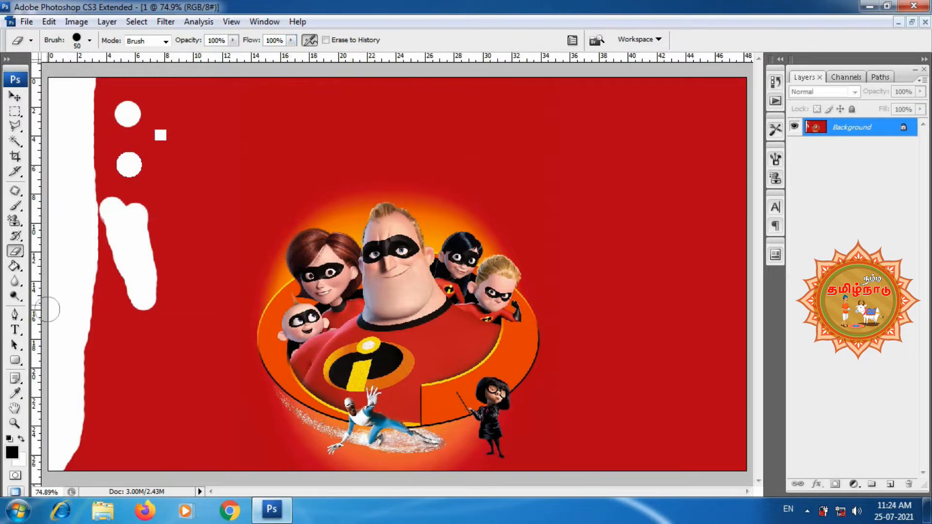
- Erase a horizontal stroke above the characters at 27% flow and another just below it at 100% flow
left_click(291, 40)
left_click_drag(246, 60, 240, 61)
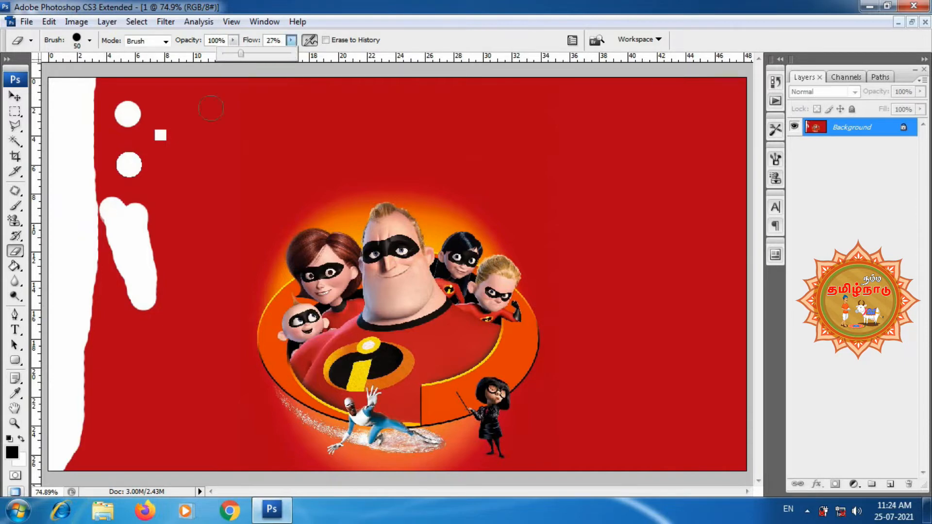
left_click_drag(204, 115, 400, 104)
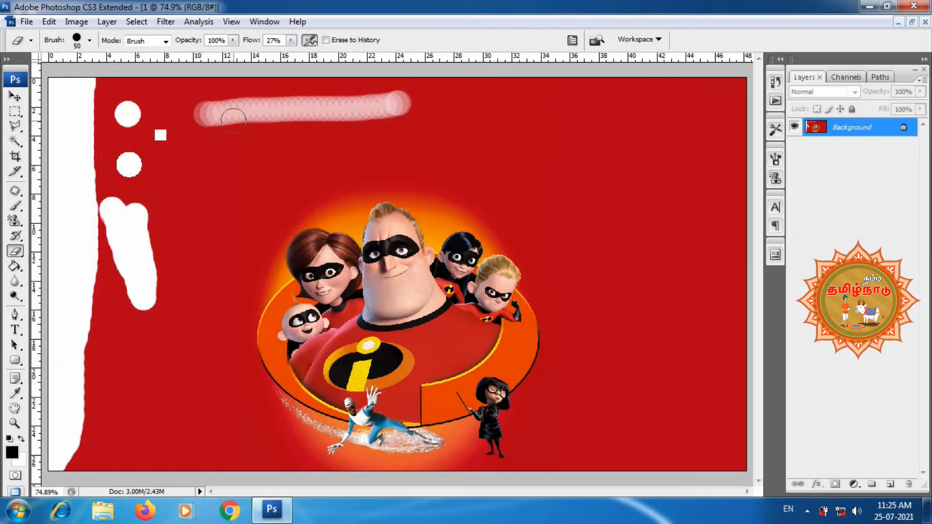
left_click(290, 41)
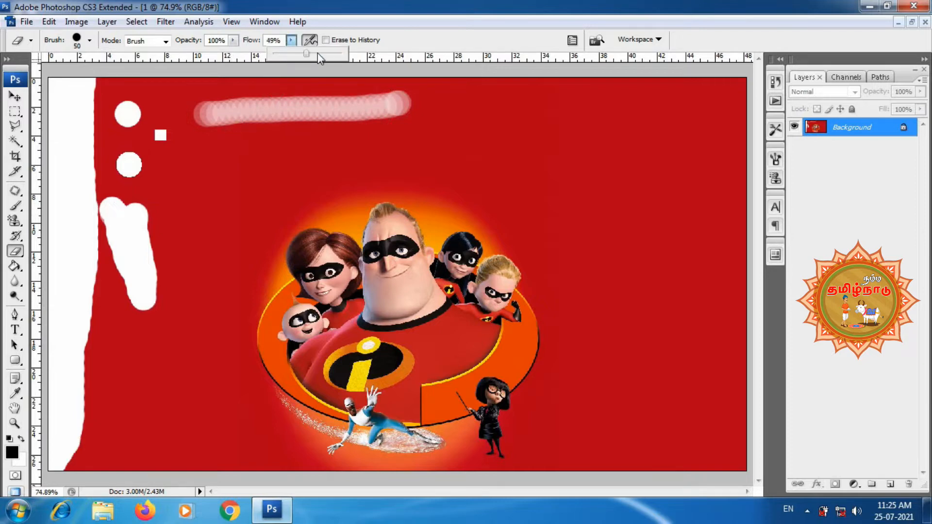
left_click_drag(214, 145, 407, 141)
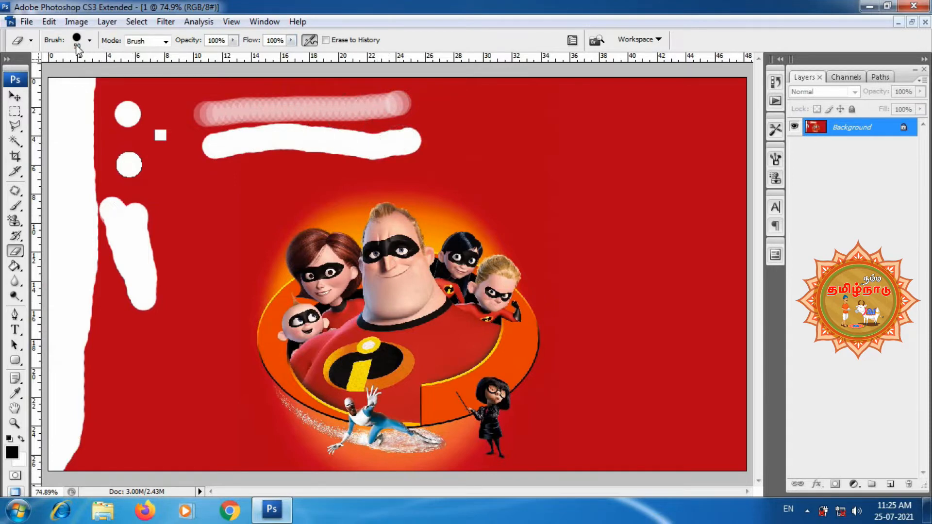
- Use the Background Eraser with Contiguous limits to make part of the left strip and the adjoining marks transparent
left_click(15, 252)
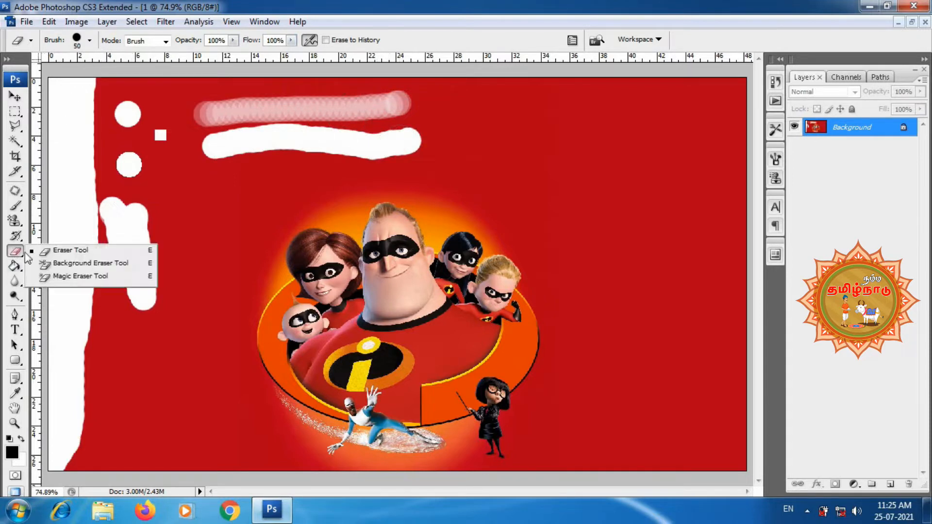
left_click(80, 264)
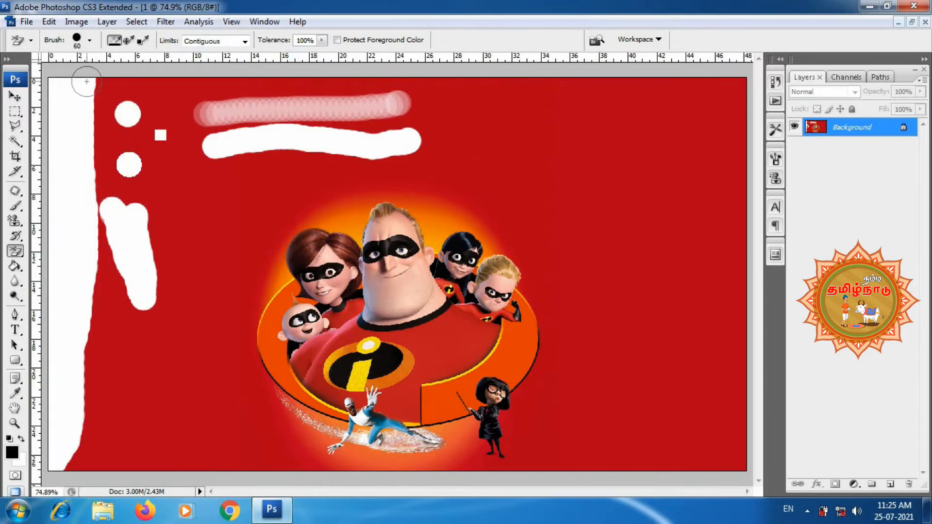
mouse_move(100, 85)
left_mouse_down()
mouse_move(52, 91)
mouse_move(63, 82)
mouse_move(48, 97)
mouse_move(64, 118)
mouse_move(85, 88)
mouse_move(72, 160)
left_mouse_up()
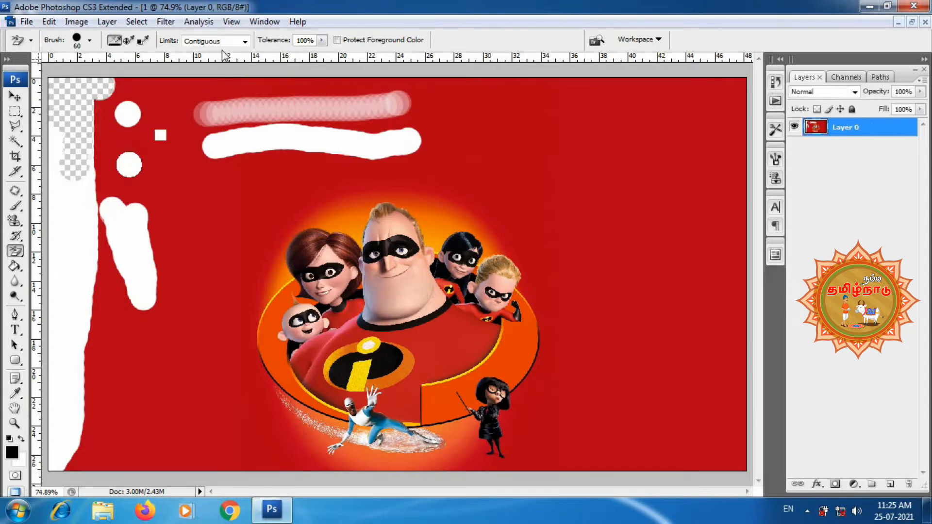
mouse_move(100, 88)
left_mouse_down()
mouse_move(97, 140)
mouse_move(75, 173)
mouse_move(54, 112)
mouse_move(98, 325)
mouse_move(103, 172)
mouse_move(91, 166)
mouse_move(94, 263)
mouse_move(117, 123)
left_mouse_up()
- Erase the background along both sides and above the character group using Find Edges limits, and return the Background Eraser limits to Contiguous
left_click(199, 41)
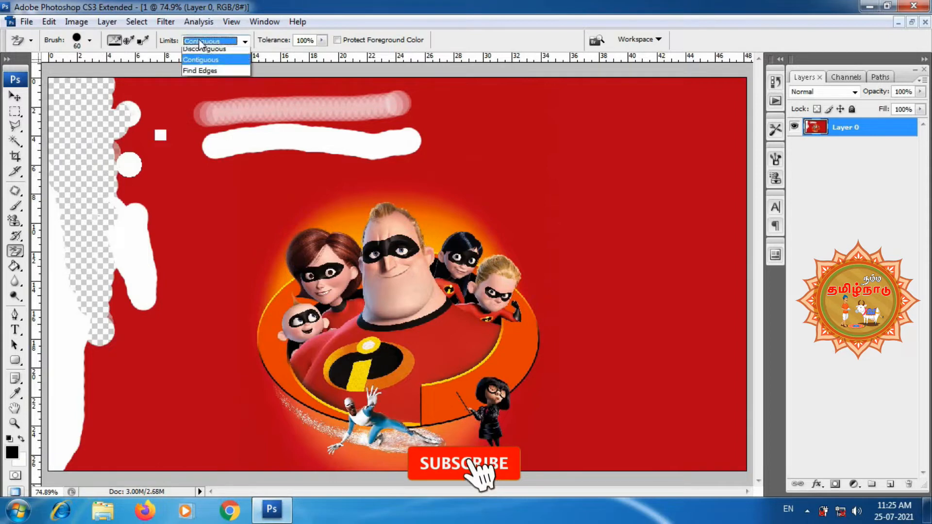
left_click(196, 74)
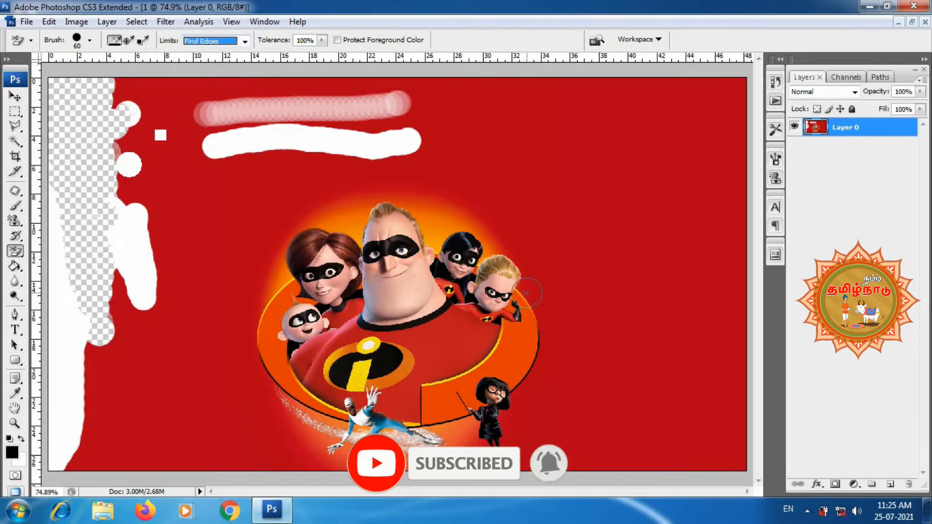
mouse_move(522, 290)
left_mouse_down()
mouse_move(547, 336)
mouse_move(513, 427)
mouse_move(517, 457)
mouse_move(478, 465)
mouse_move(465, 447)
mouse_move(467, 427)
left_mouse_up()
left_click(449, 438)
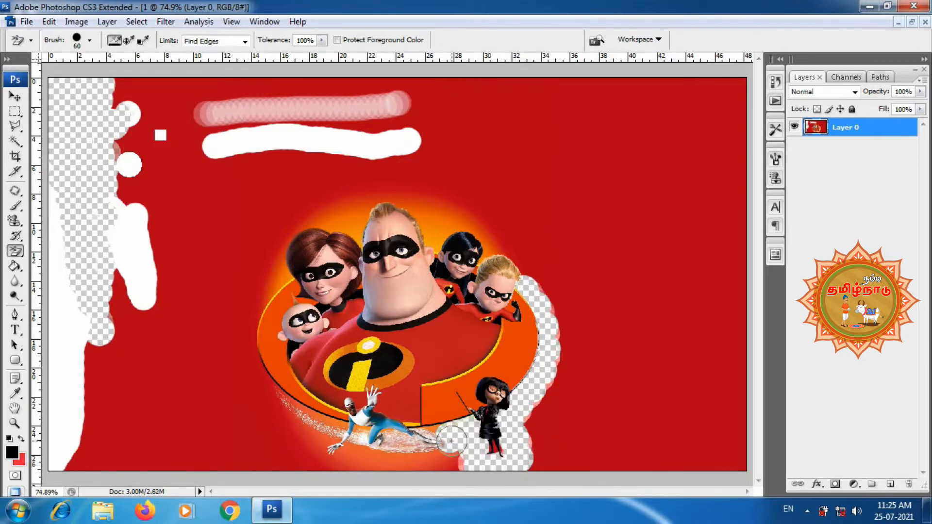
mouse_move(280, 282)
left_mouse_down()
mouse_move(243, 346)
mouse_move(274, 409)
left_mouse_up()
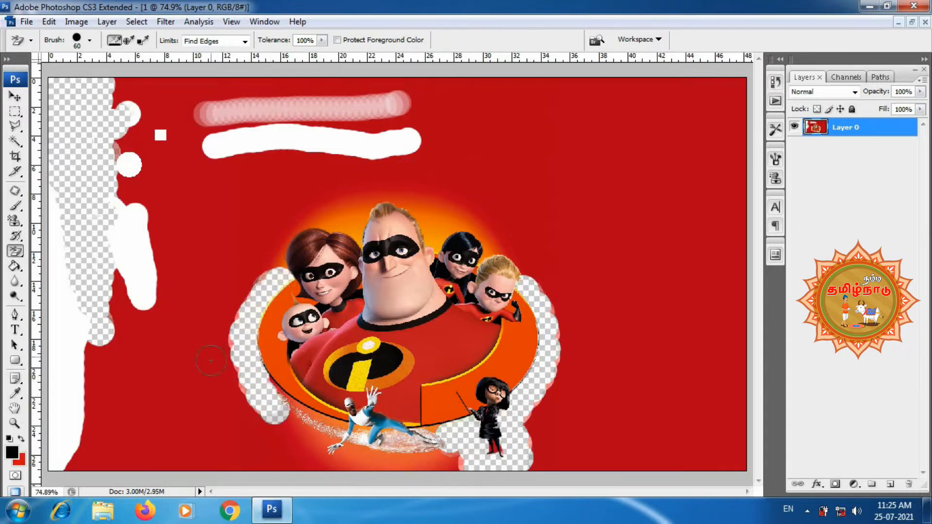
mouse_move(267, 276)
left_mouse_down()
mouse_move(262, 250)
mouse_move(278, 232)
mouse_move(292, 222)
mouse_move(345, 225)
mouse_move(389, 173)
left_mouse_up()
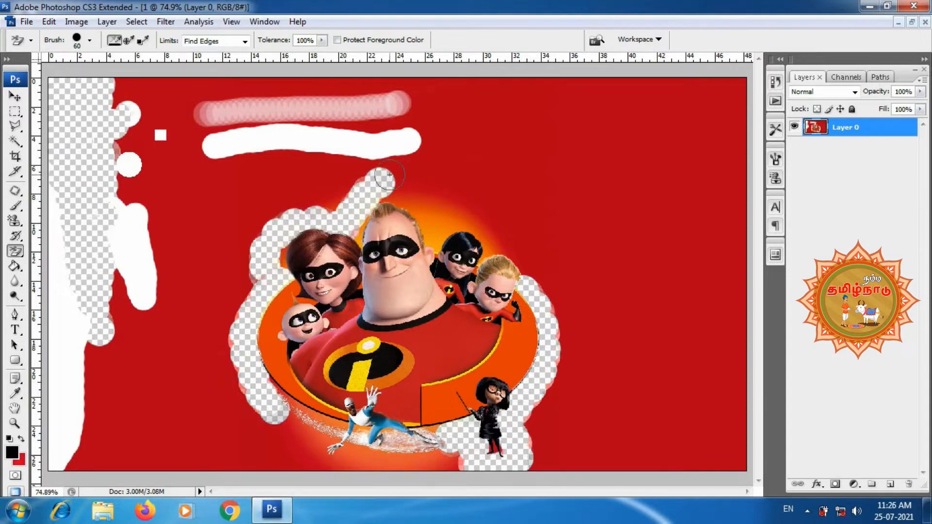
mouse_move(270, 248)
left_mouse_down()
mouse_move(281, 250)
mouse_move(270, 237)
mouse_move(282, 271)
left_mouse_up()
left_click(222, 43)
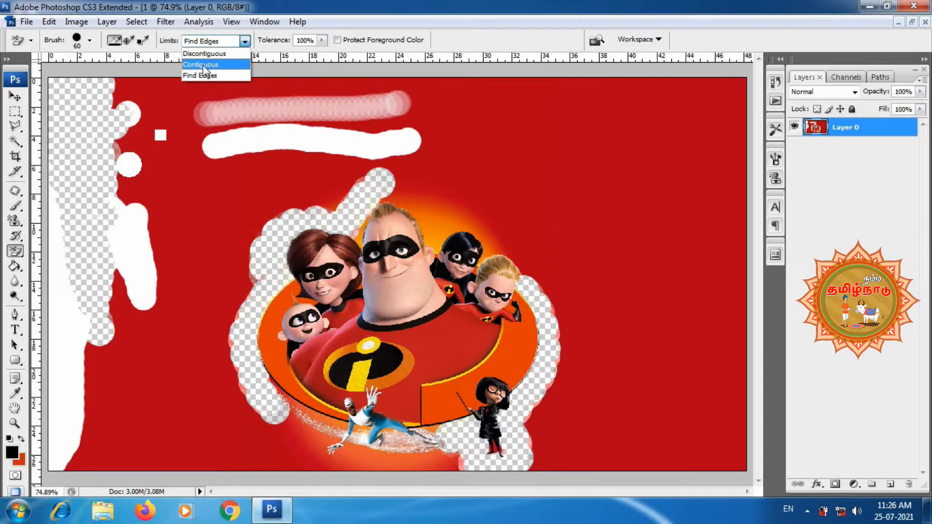
left_click(204, 68)
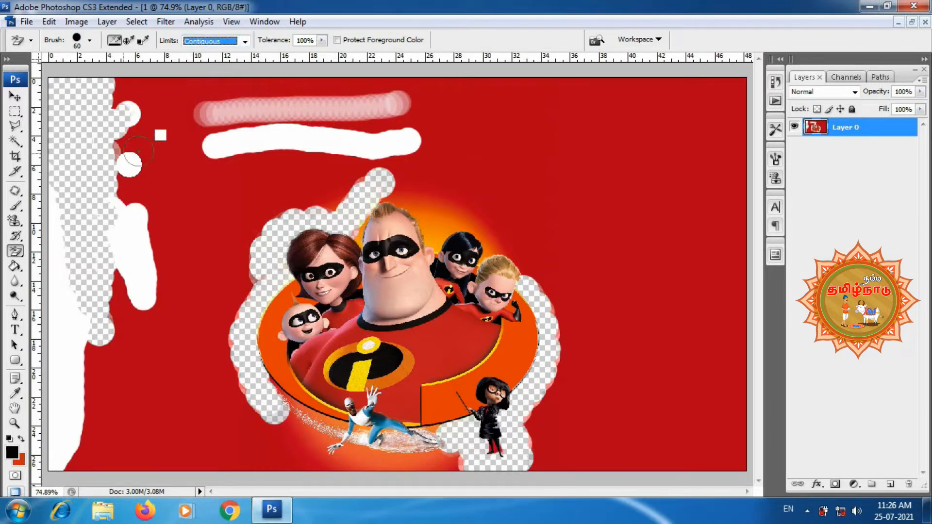
- Use the Magic Eraser to remove the red background, the white strip along the edge and the two horizontal strokes above the characters
right_click(15, 251)
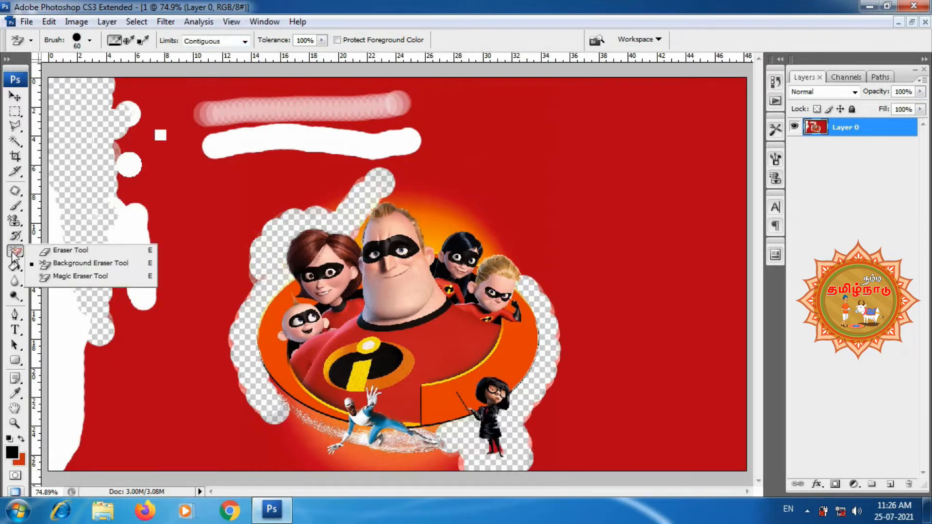
left_click(60, 275)
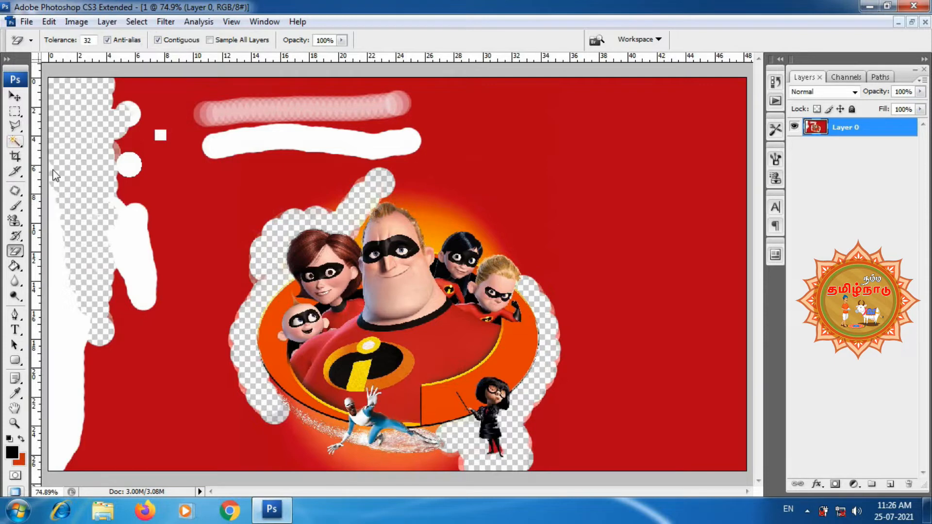
left_click(700, 119)
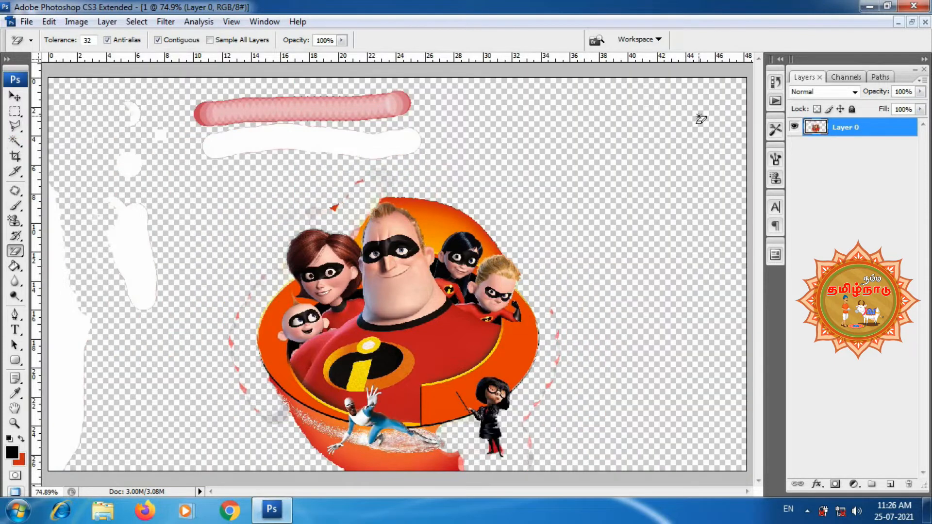
left_click(66, 335)
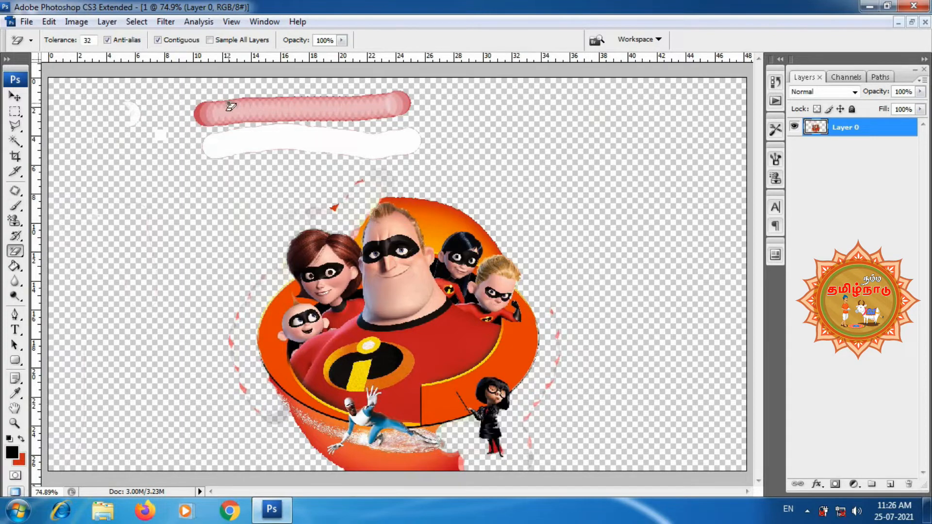
left_click(218, 108)
left_click(206, 114)
left_click(220, 135)
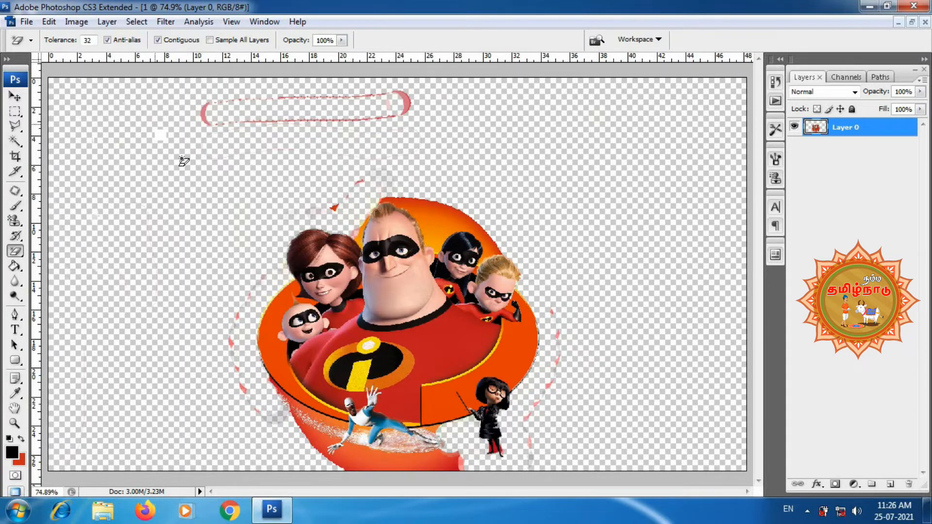
- Remove the orange glow below and behind the characters and the orange ring around them with the Magic Eraser
left_click(388, 458)
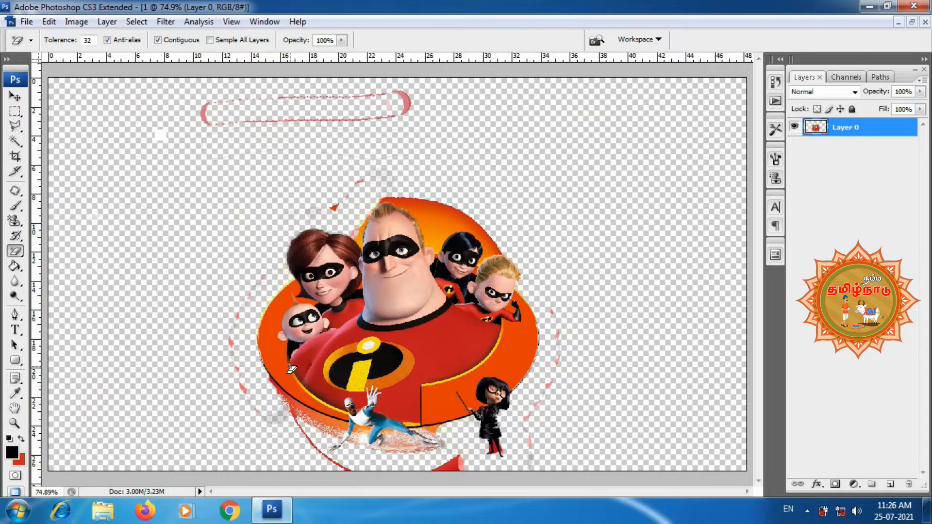
left_click(323, 391)
left_click(519, 351)
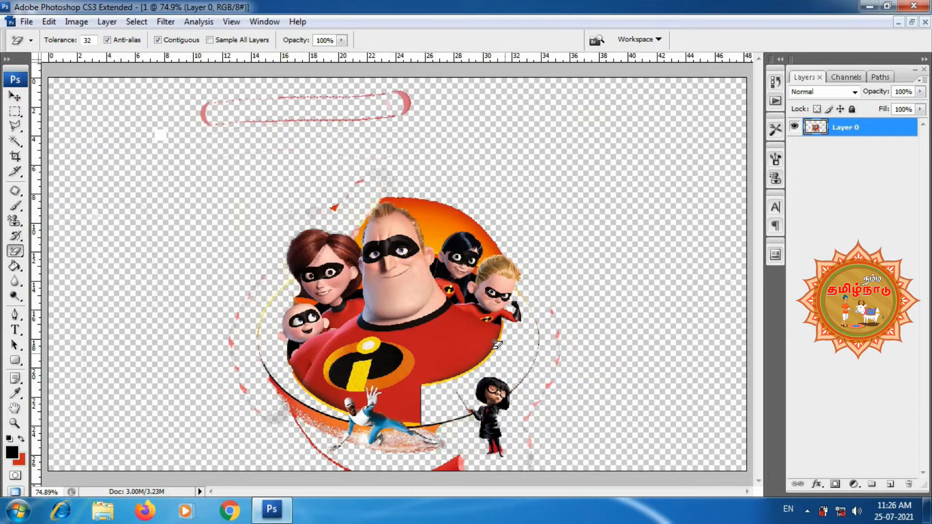
left_click(425, 206)
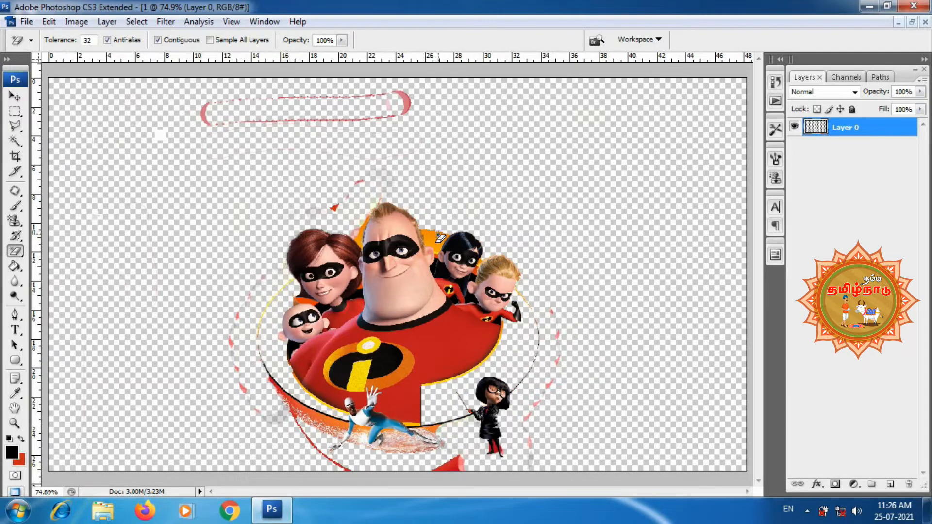
left_click(363, 237)
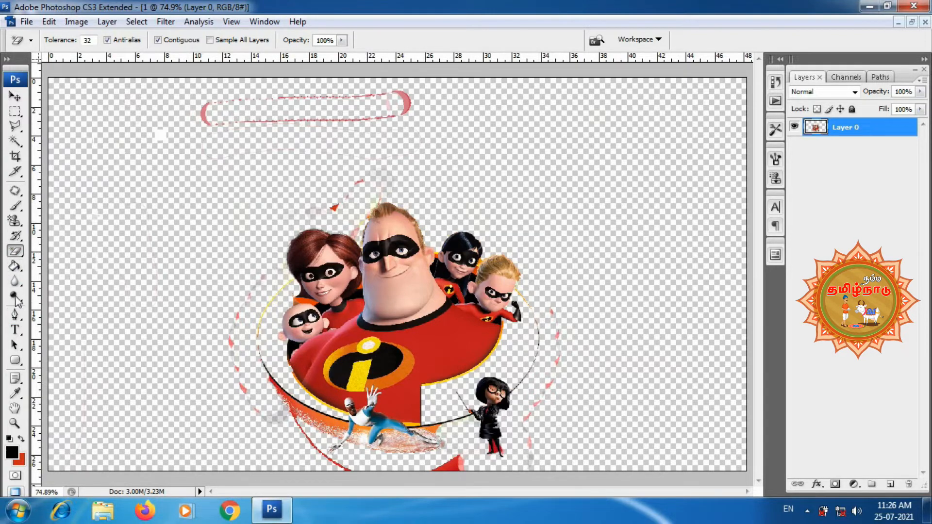
right_click(16, 251)
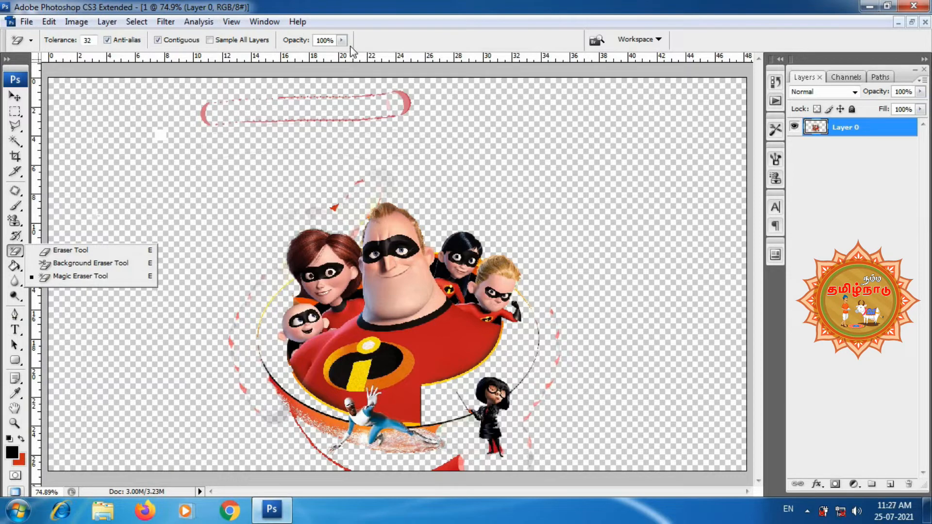
left_click(421, 36)
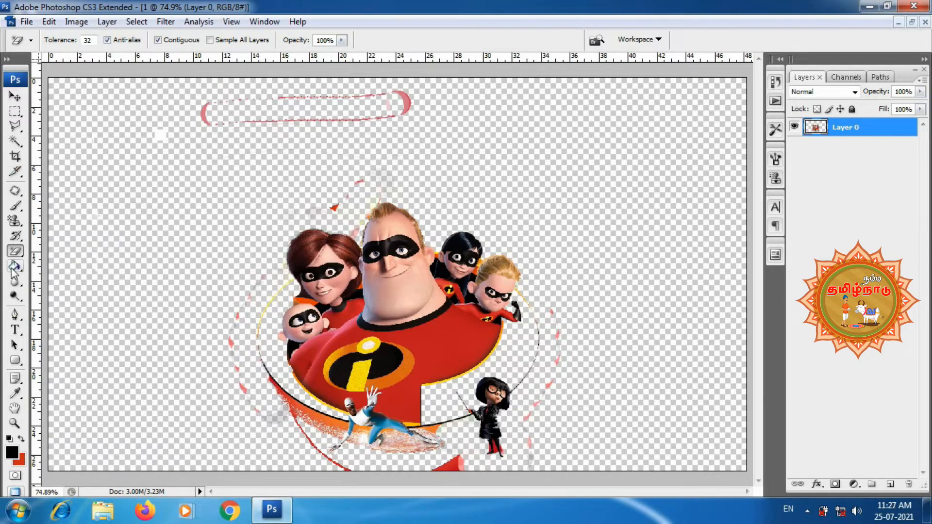
- Clear the entire contents of Layer 0 and choose the Paint Bucket tool with Foreground as its fill source
key("ctrl+a")
key("Delete")
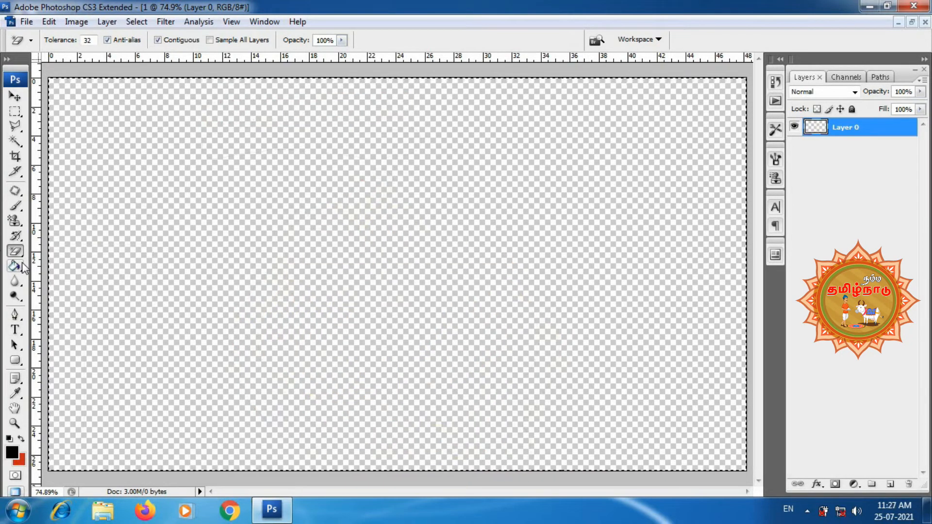
left_click_drag(22, 263, 47, 291)
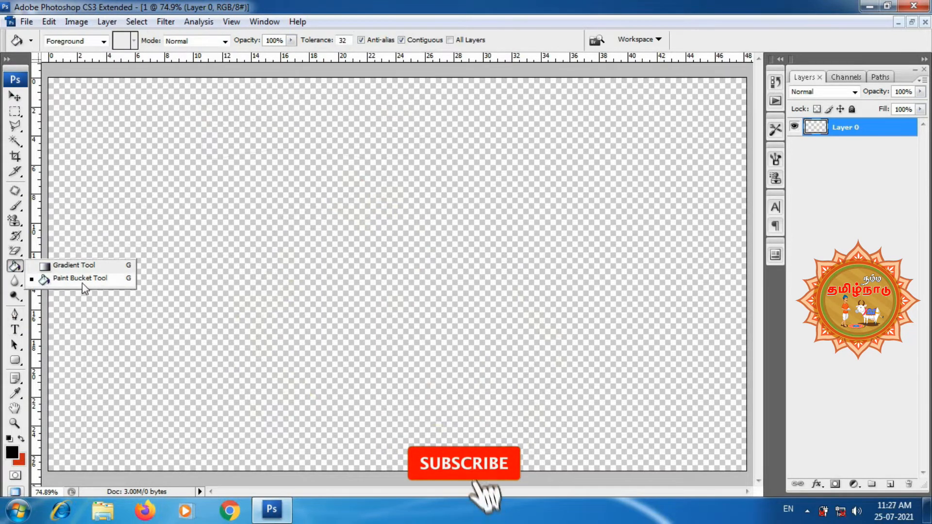
left_click(68, 282)
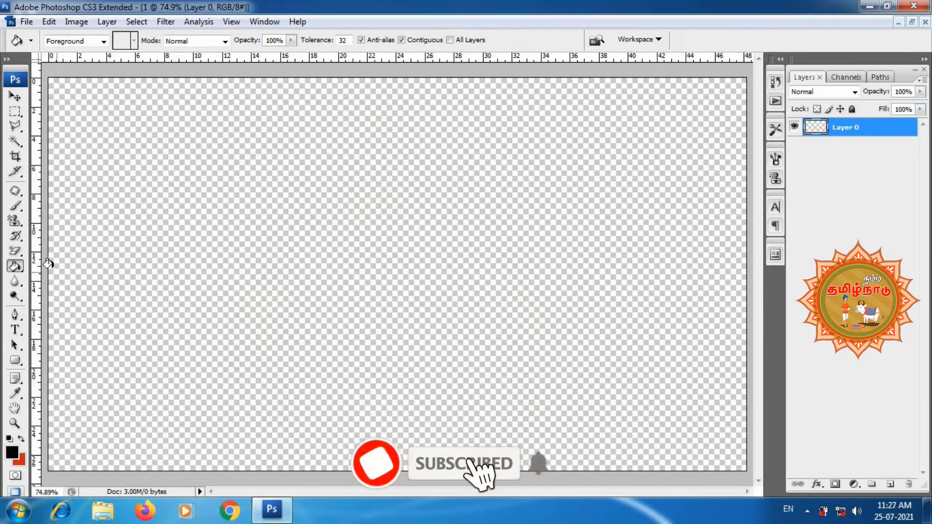
left_click(103, 42)
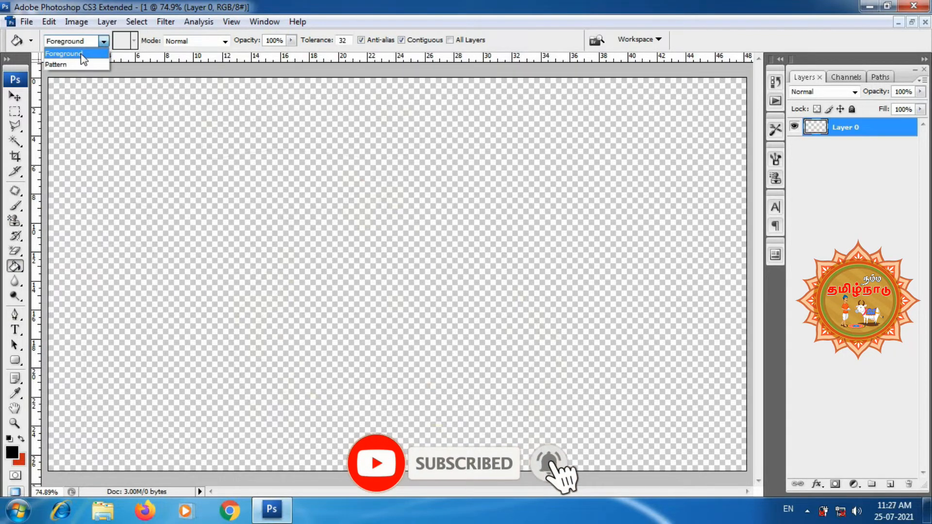
left_click(84, 54)
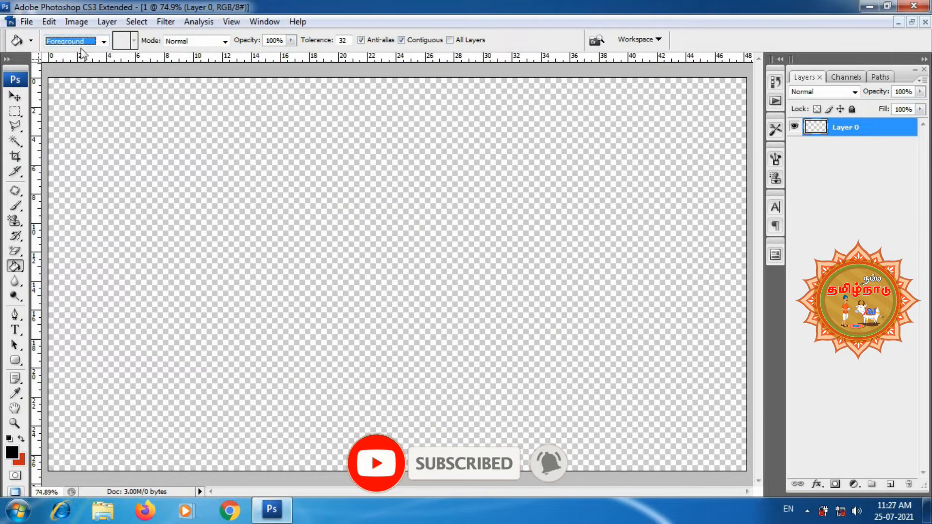
left_click(80, 45)
left_click(77, 55)
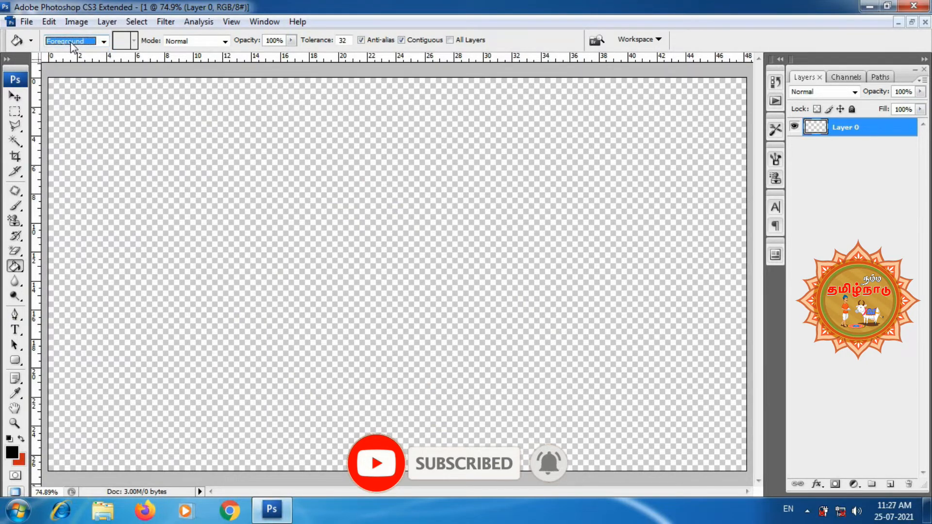
- Fill the layer with a bright red foreground colour, and refill it with orange-red after swapping the foreground and background colours
left_click(12, 453)
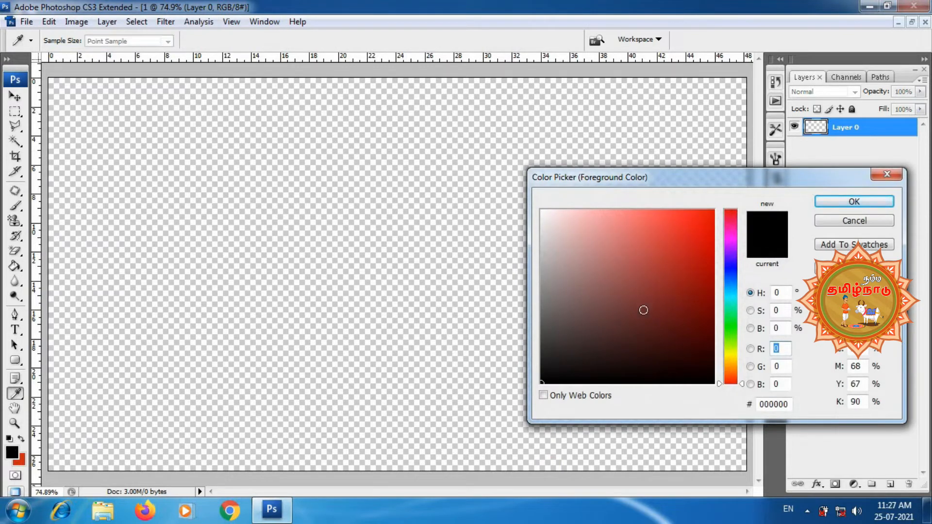
left_click_drag(694, 247, 818, 201)
left_click(854, 201)
key("g")
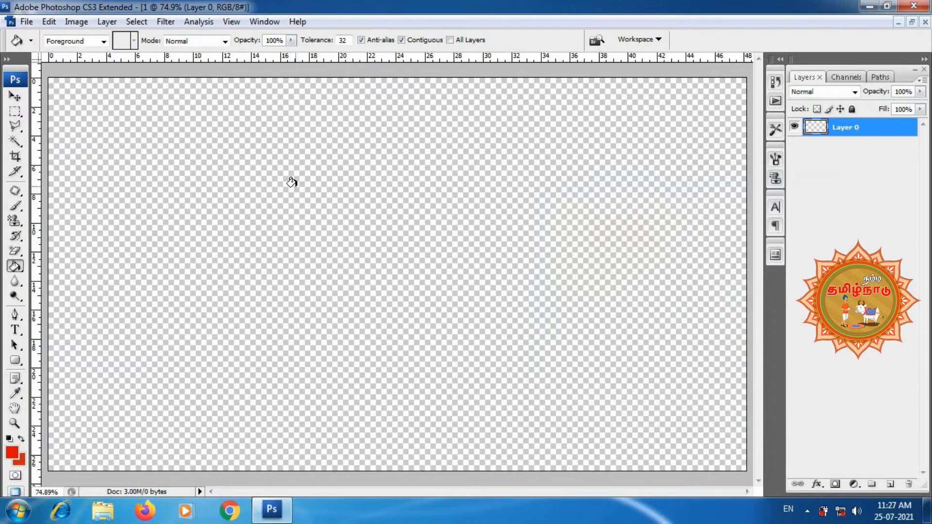
left_click(292, 182)
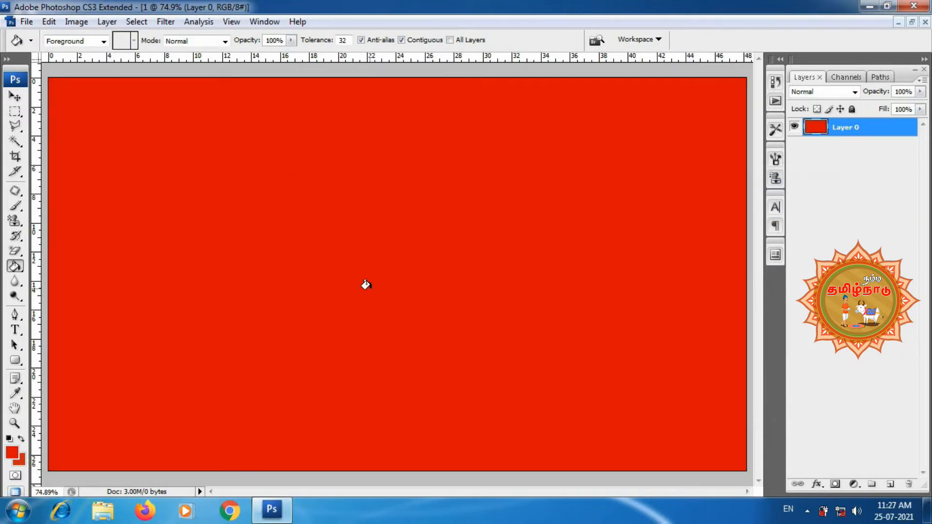
left_click(22, 440)
left_click(211, 222)
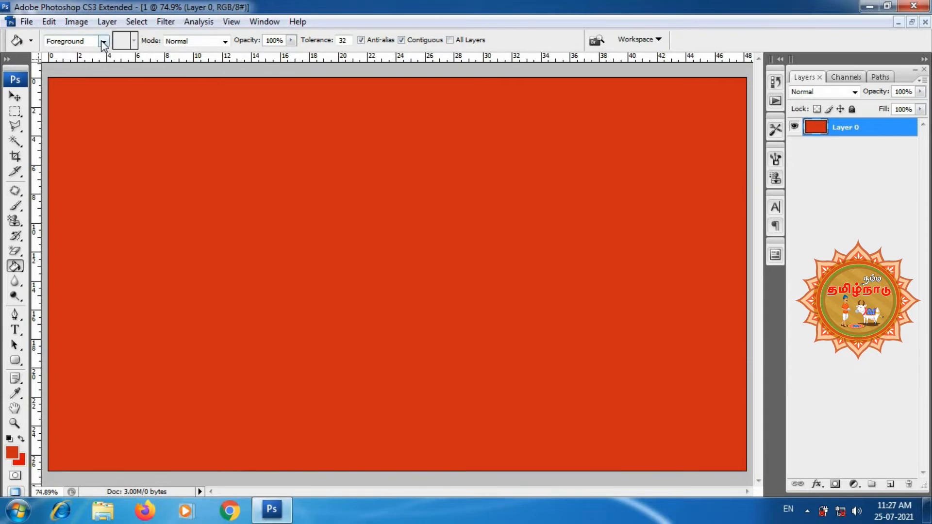
- Set the foreground colour to green (#3a8a00) and fill the layer with it
left_click(13, 453)
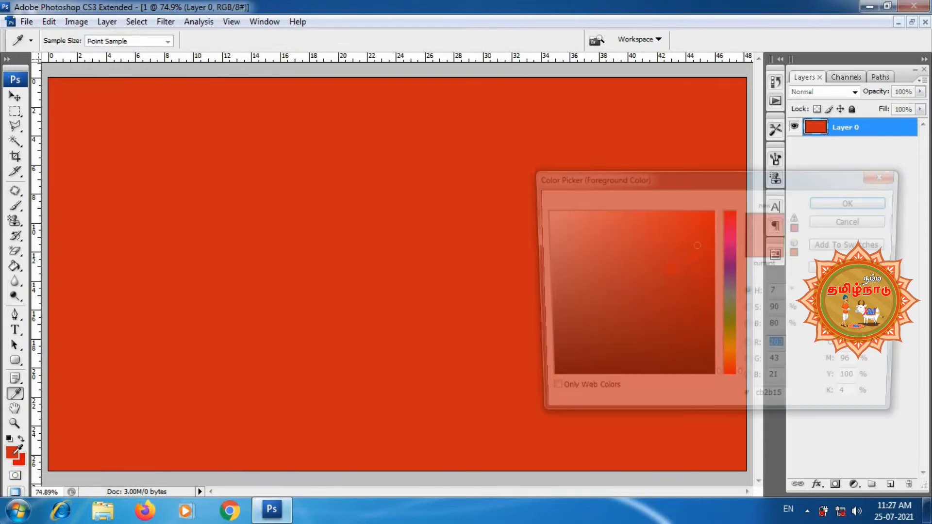
left_click(718, 338)
left_click_drag(709, 287, 719, 289)
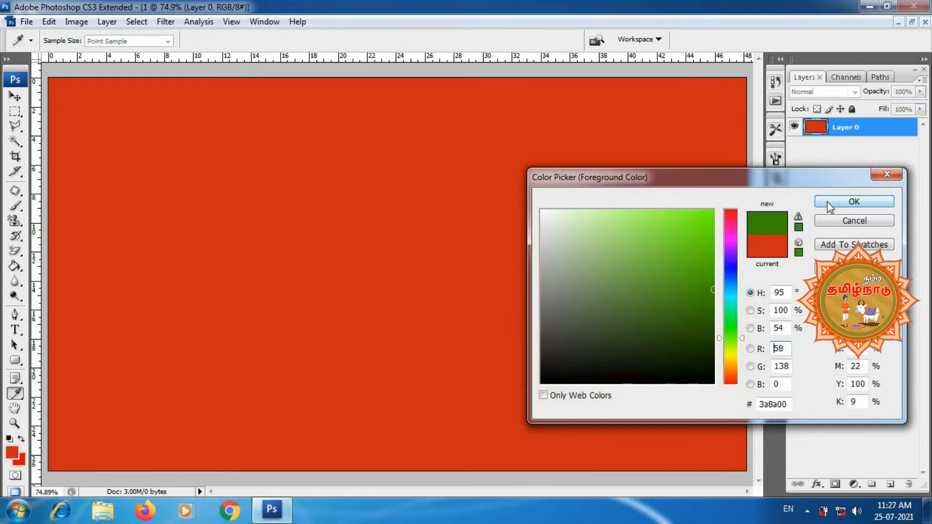
left_click(853, 202)
key("g")
left_click(411, 175)
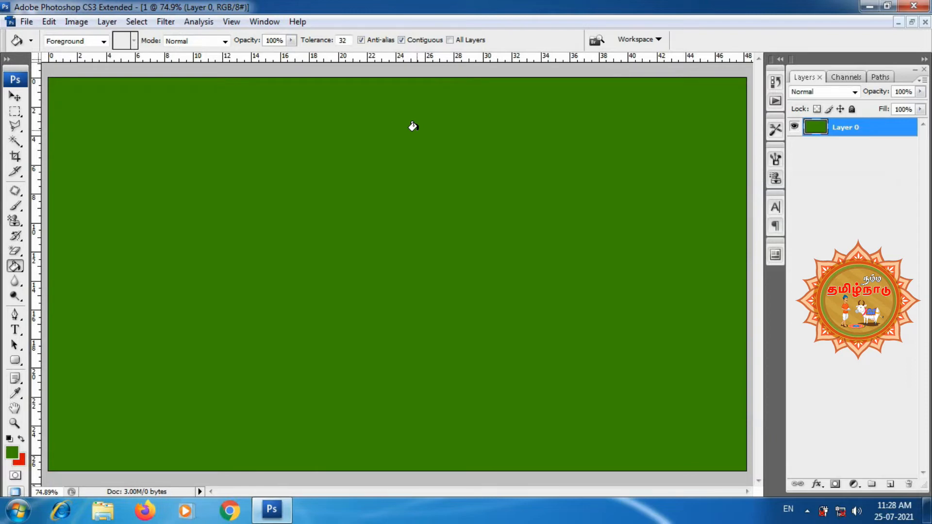
- Change the Paint Bucket fill source to Pattern and fill the layer with the orange wood-grain pattern
left_click(104, 41)
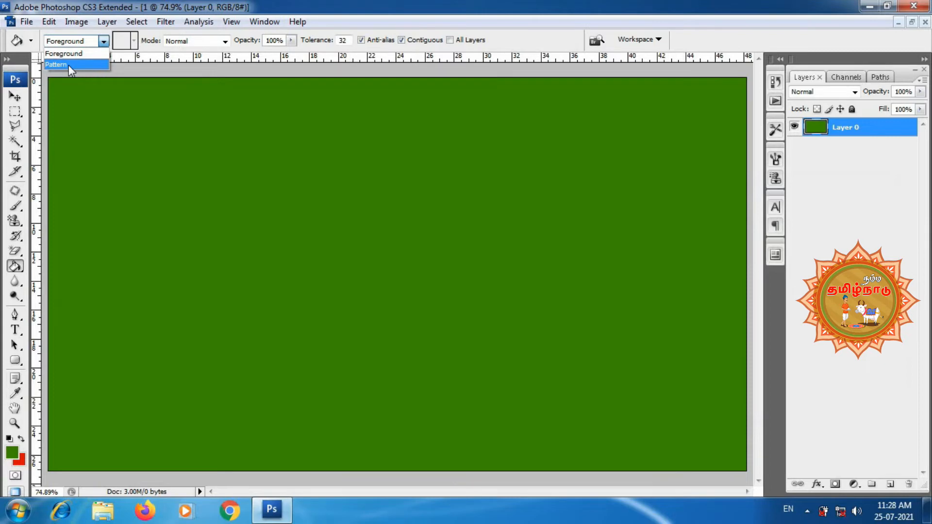
left_click(68, 65)
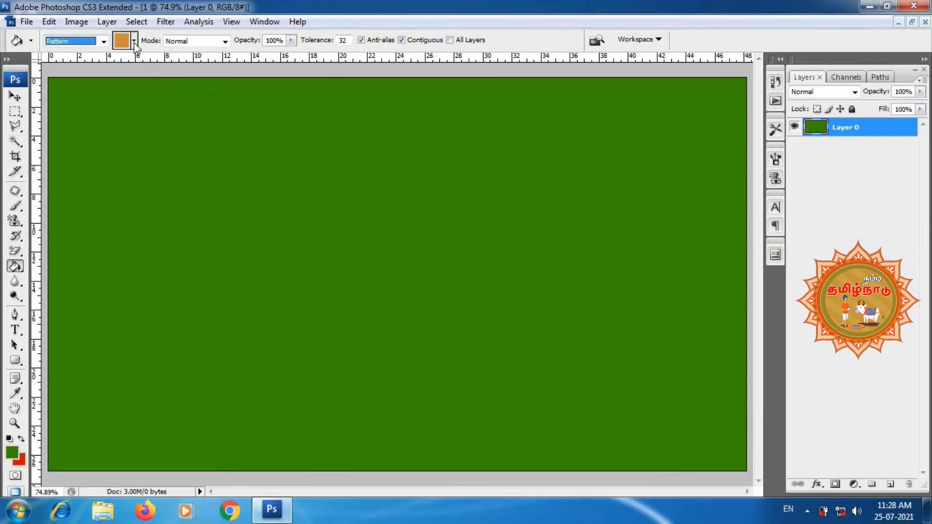
left_click(195, 193)
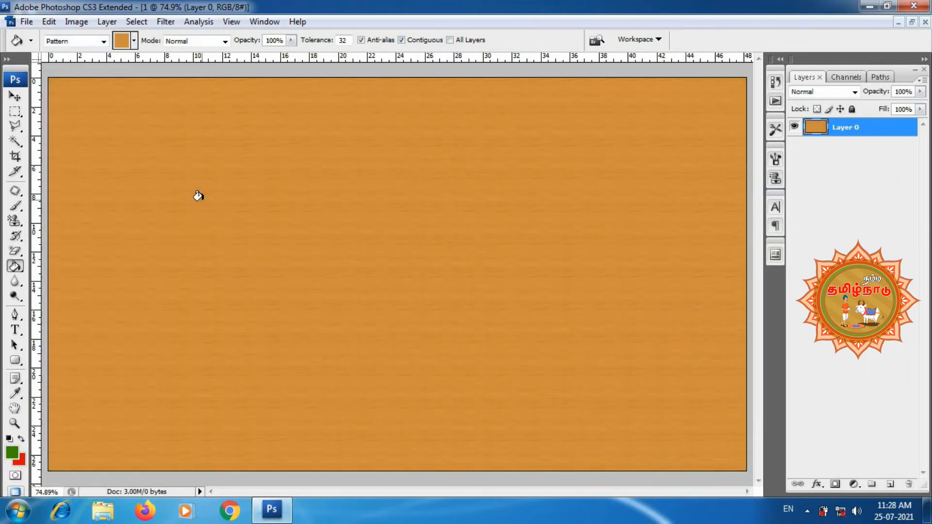
- Choose the blue-grey bubble pattern and fill over the wood-grain layer with it
left_click(134, 41)
left_click(50, 68)
left_click(177, 7)
left_click(221, 209)
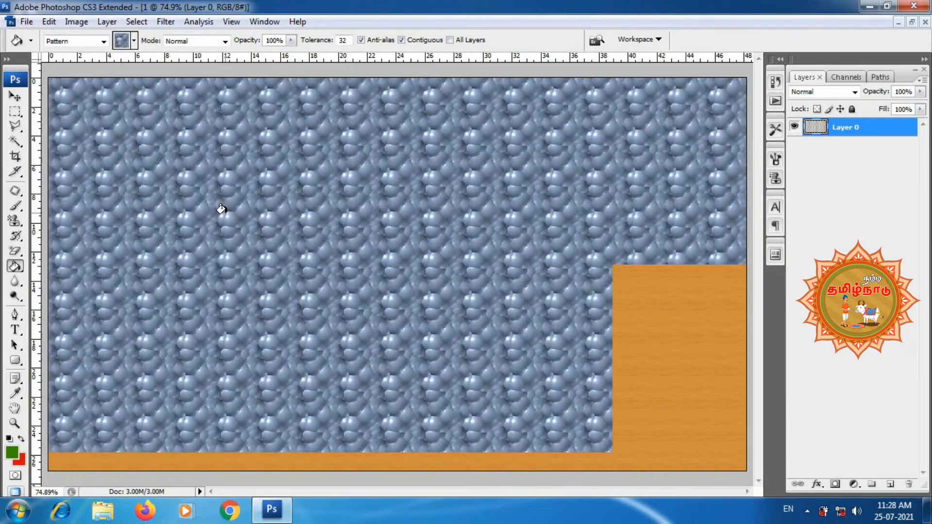
- Replace the pattern presets with the Nature Patterns set, choose the second leafy pattern and fill the layer with it
left_click(134, 41)
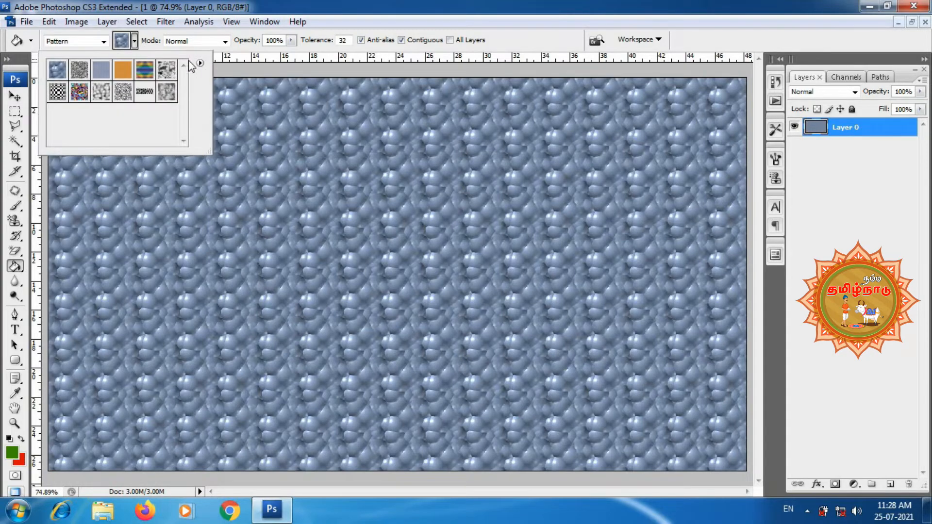
left_click(200, 63)
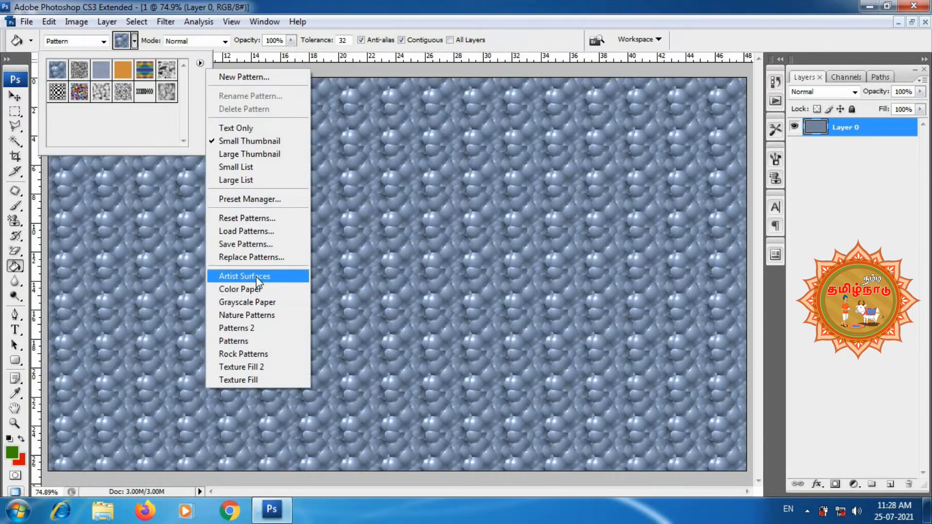
left_click(243, 316)
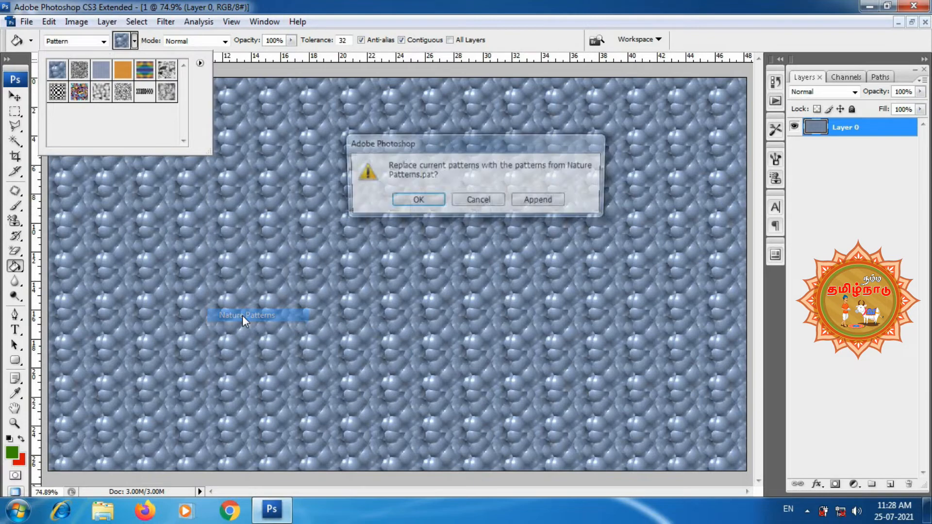
left_click(411, 203)
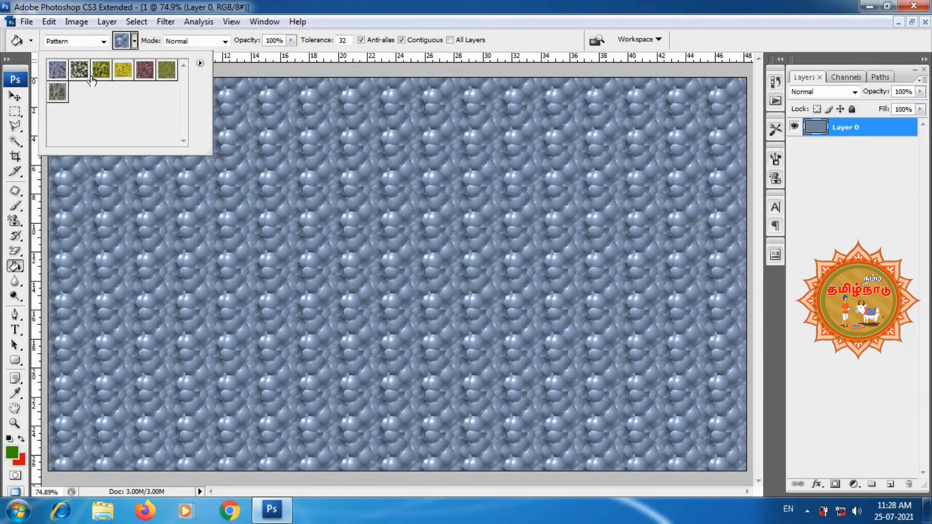
left_click(87, 74)
left_click(227, 10)
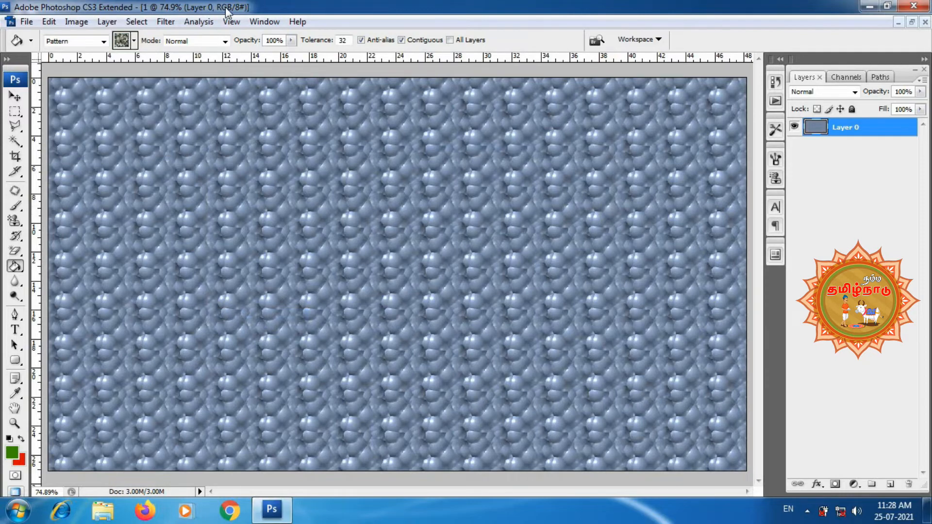
left_click(252, 152)
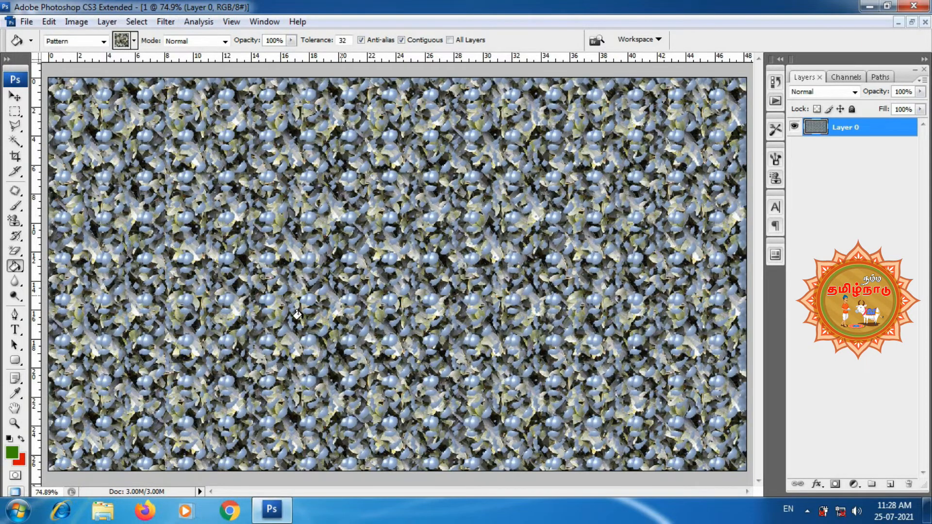
- Change the Paint Bucket fill source back to Foreground, clear the patterned layer and fill it with solid green
left_click(104, 41)
left_click(73, 51)
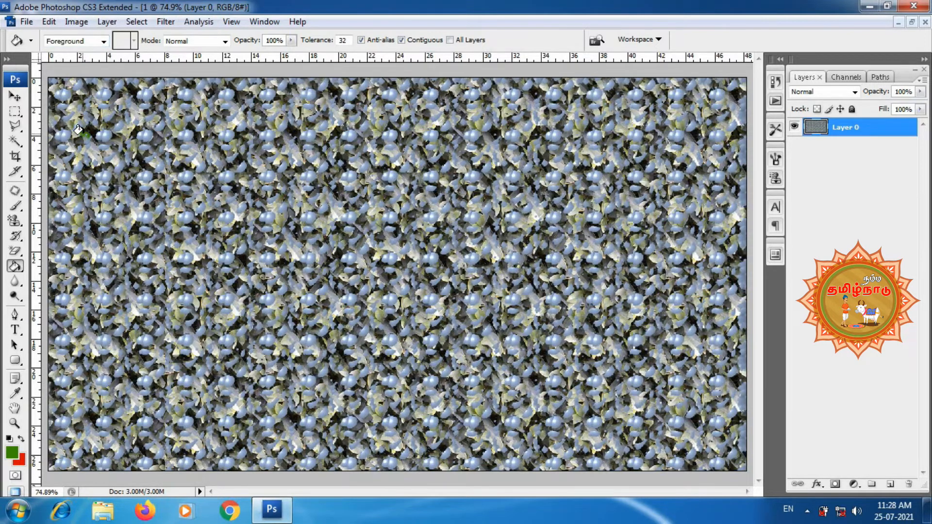
key("ctrl+a")
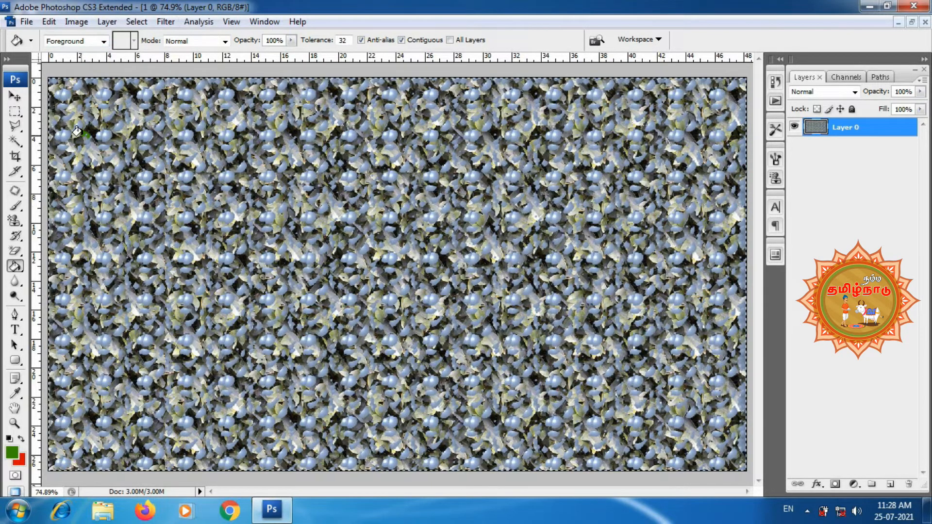
key("Delete")
left_click(77, 131)
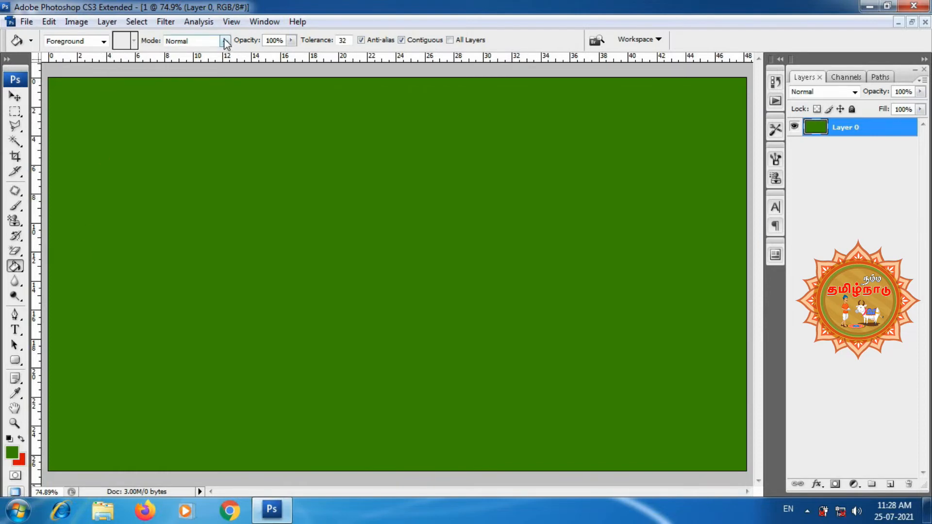
- Set the Paint Bucket blending mode to Darken, change it to Lighten, and look through the other available modes
left_click(225, 42)
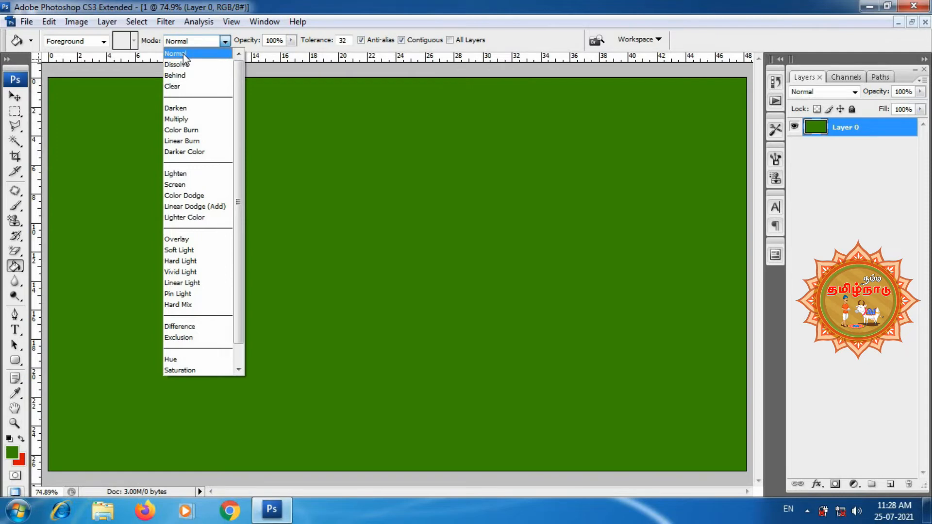
left_click(189, 108)
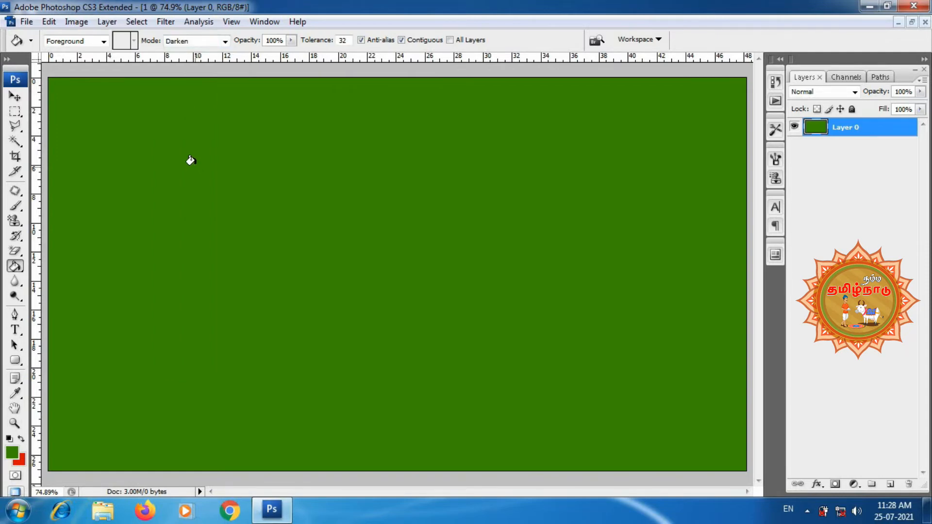
left_click(224, 42)
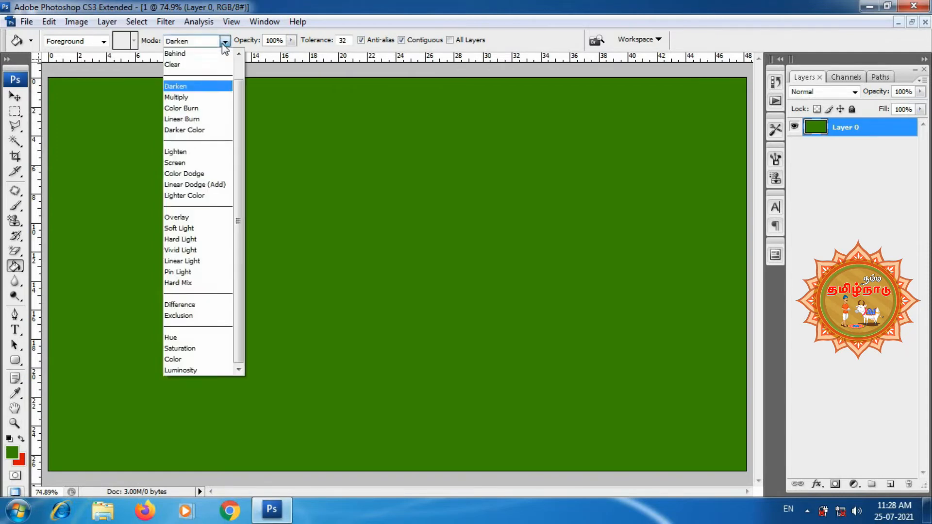
left_click(190, 152)
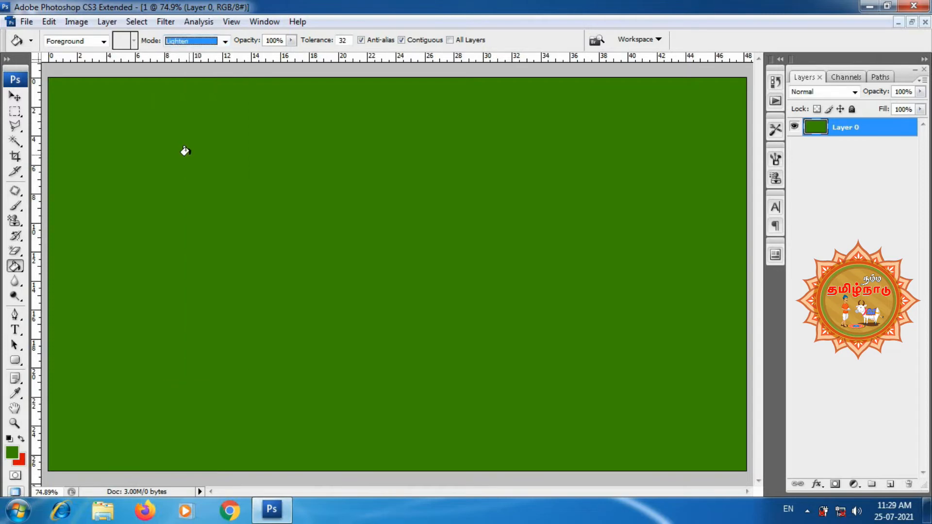
left_click(226, 43)
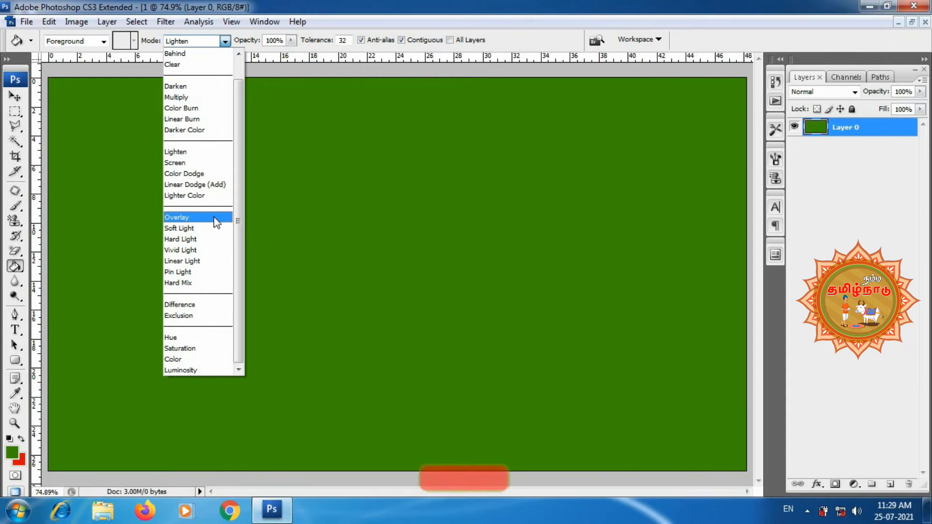
key("Escape")
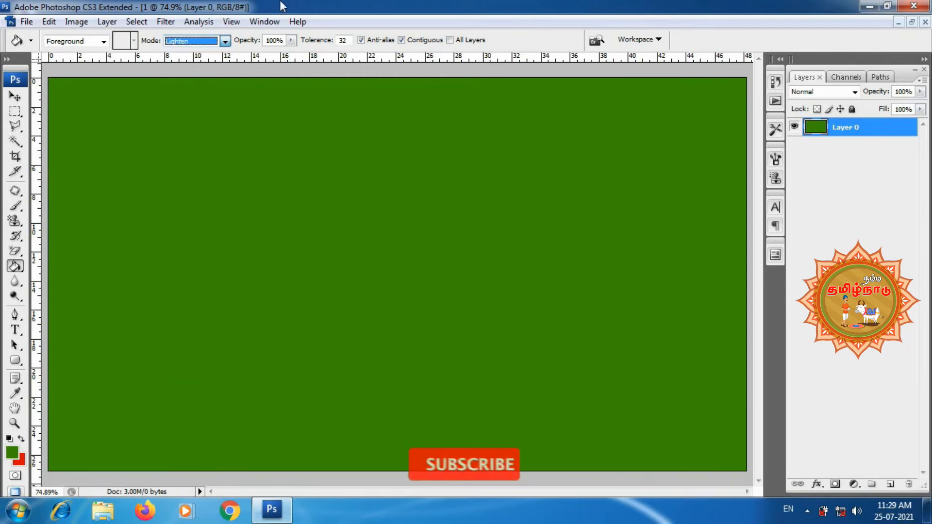
left_click(194, 43)
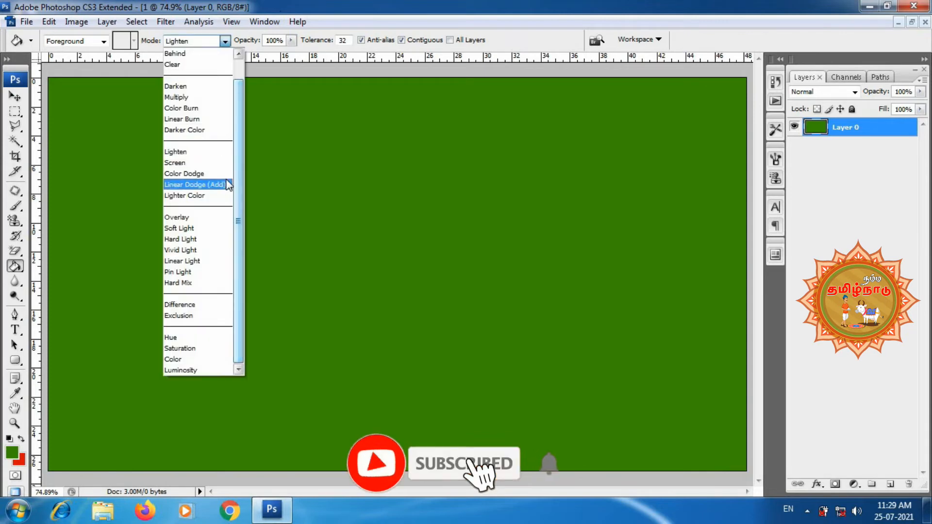
left_click(221, 7)
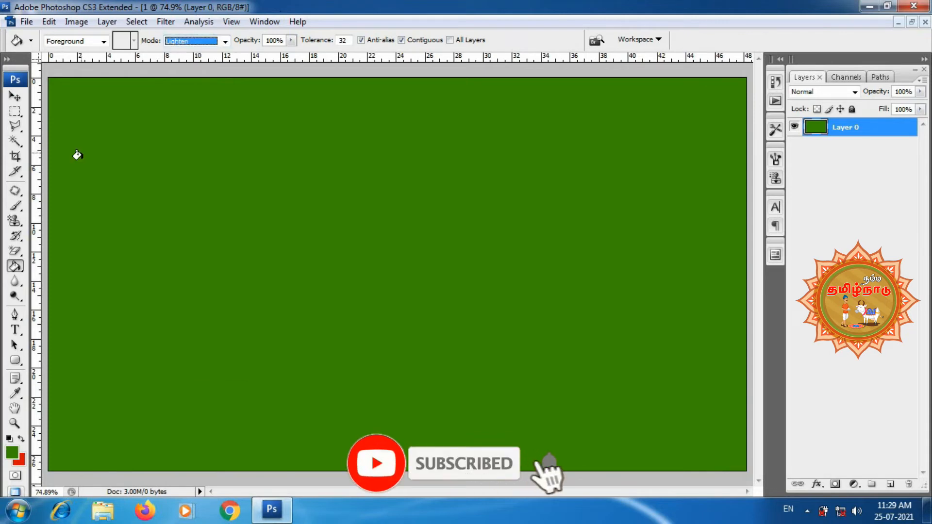
- Switch to the Gradient tool and view the current gradient in the Gradient Editor without changing it
right_click(15, 266)
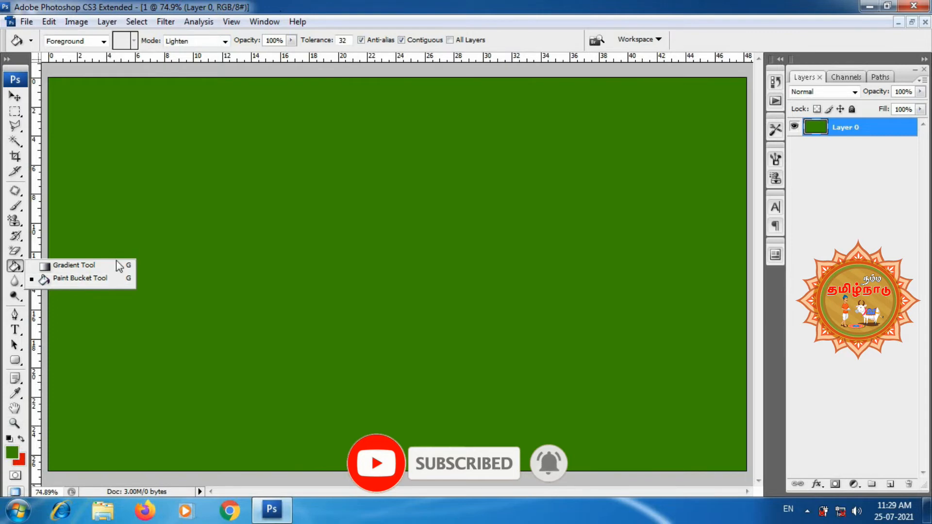
left_click(92, 266)
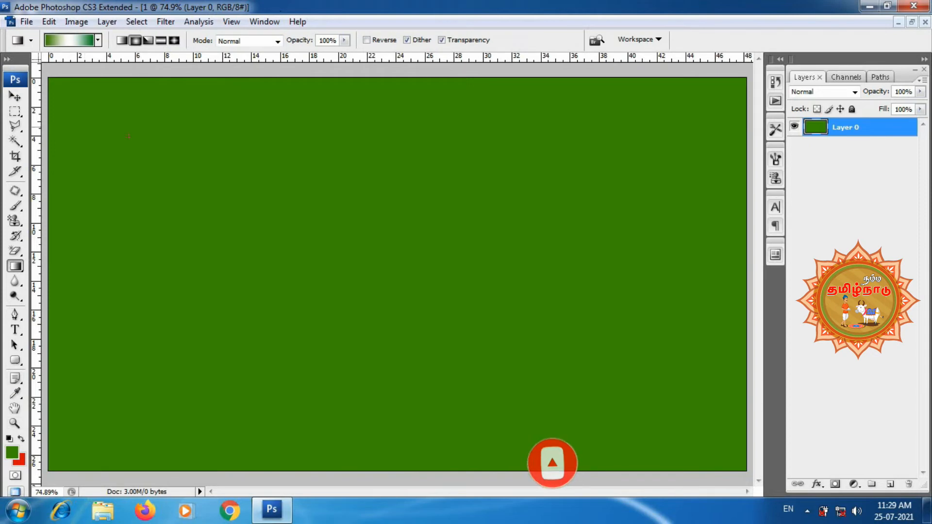
key("i")
left_click(68, 42)
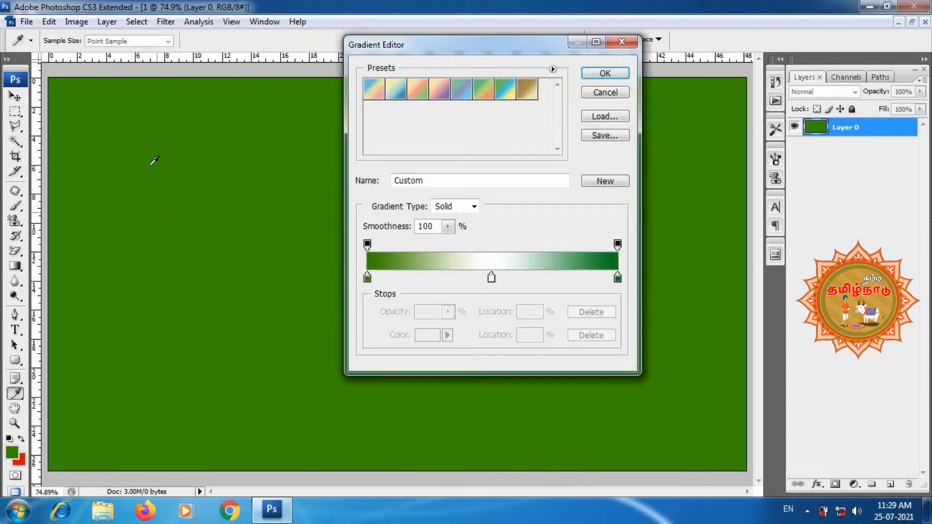
left_click(605, 92)
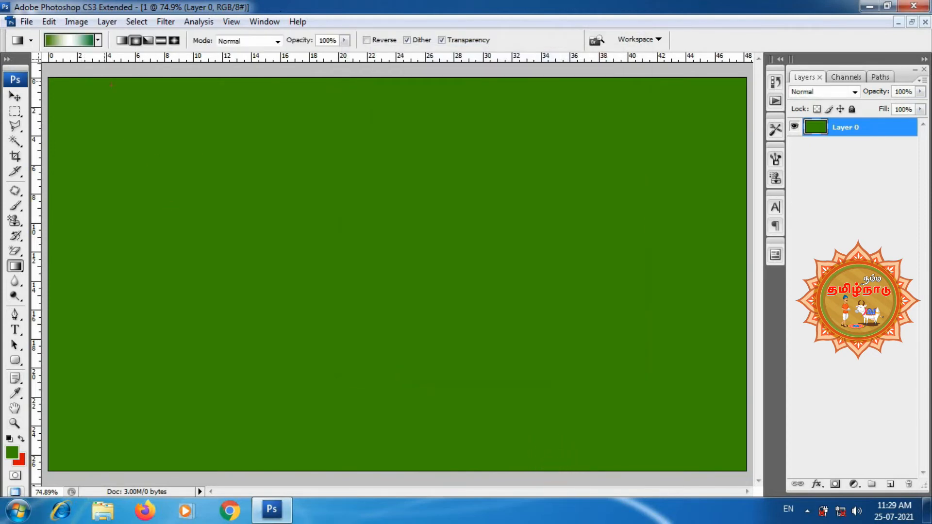
- Open the Gradient Editor and replace the gradient presets with the Color Harmonies 1 set
left_click(83, 42)
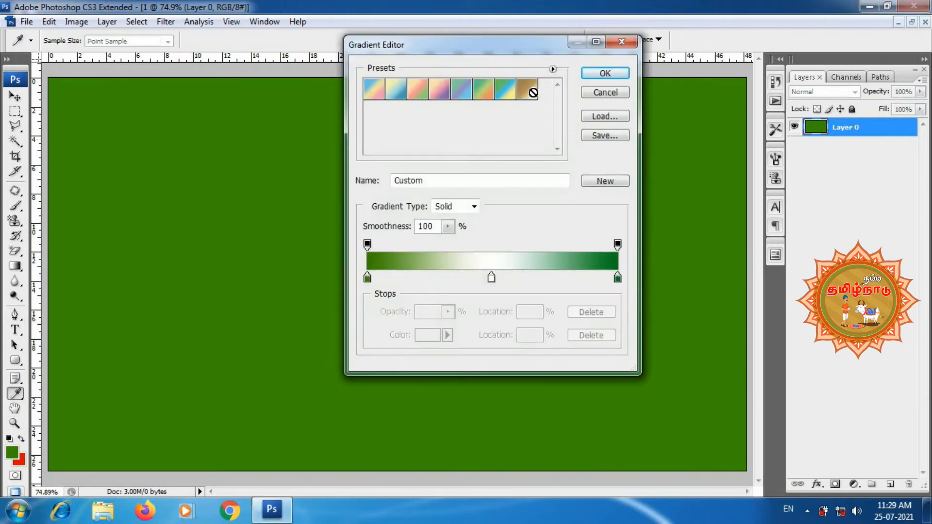
left_click(552, 69)
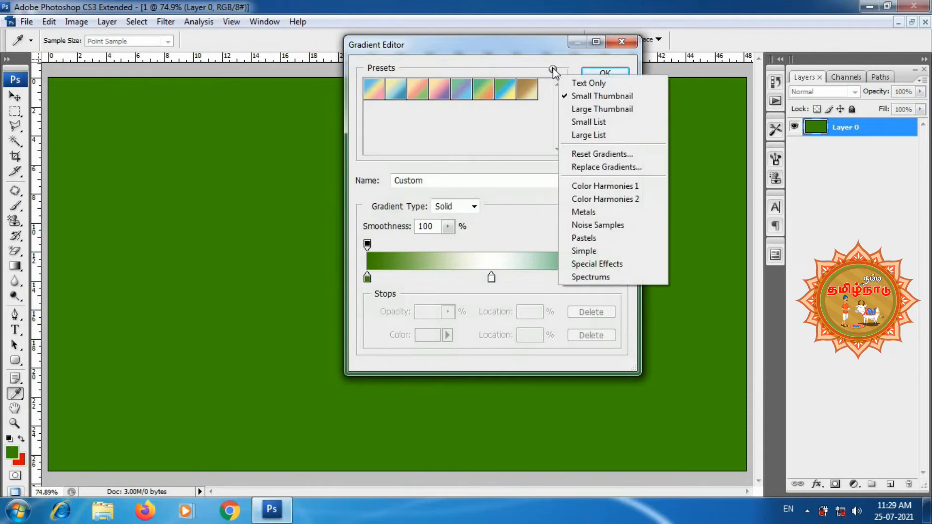
left_click(605, 188)
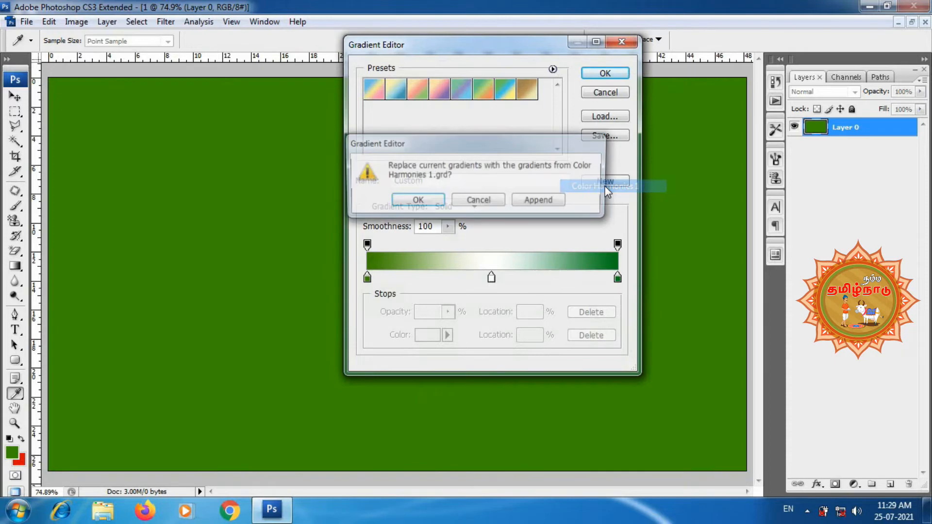
left_click(415, 202)
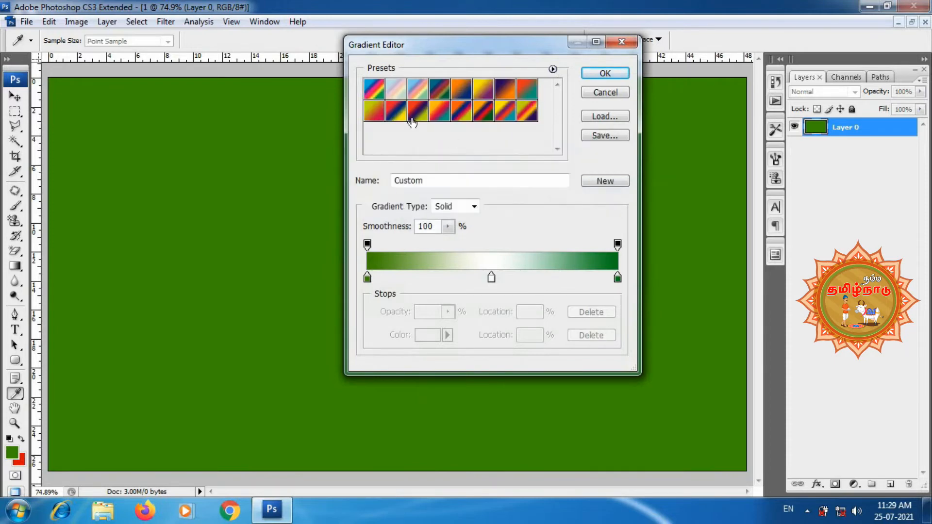
- Replace the gradient presets with the Special Effects set and select the Shiny Sphere gradient
left_click(552, 69)
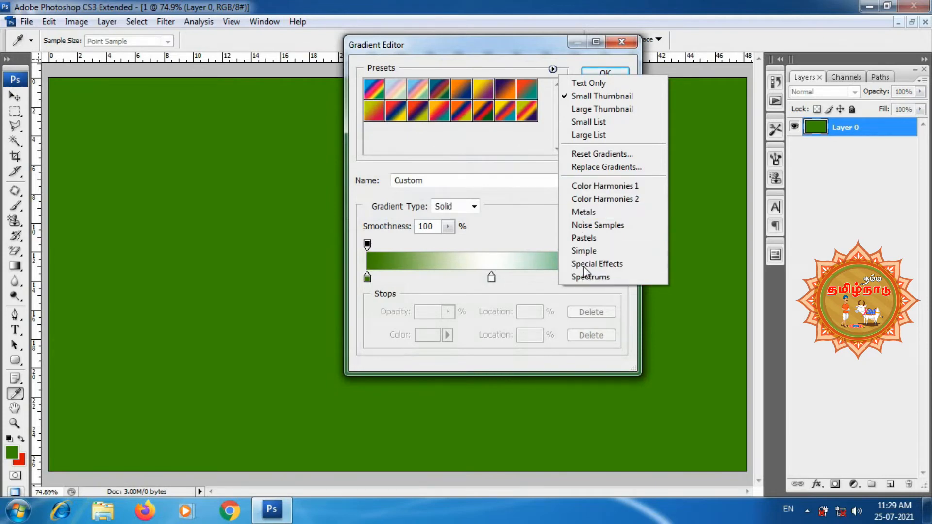
left_click(597, 263)
left_click(429, 202)
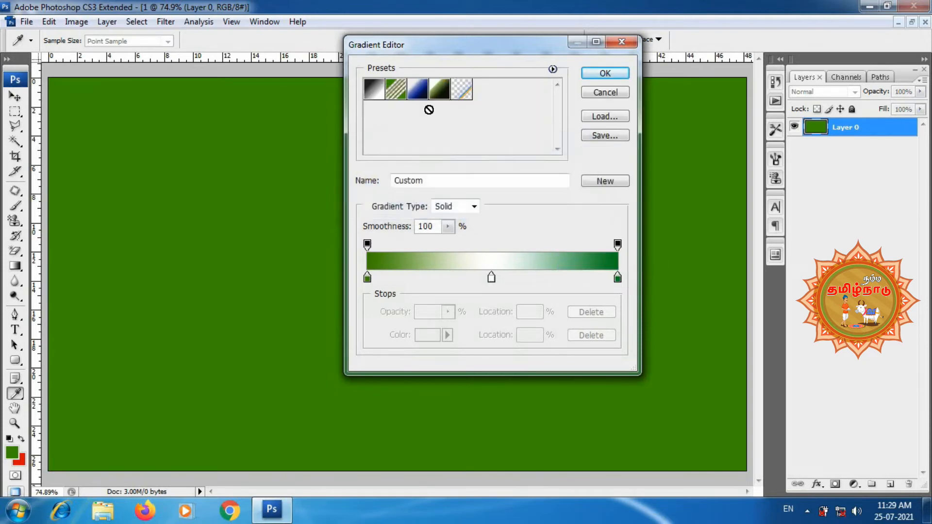
left_click(444, 91)
- Replace the gradient presets with the Pastels set and apply the green-yellow-orange preset as the active gradient
left_click(552, 69)
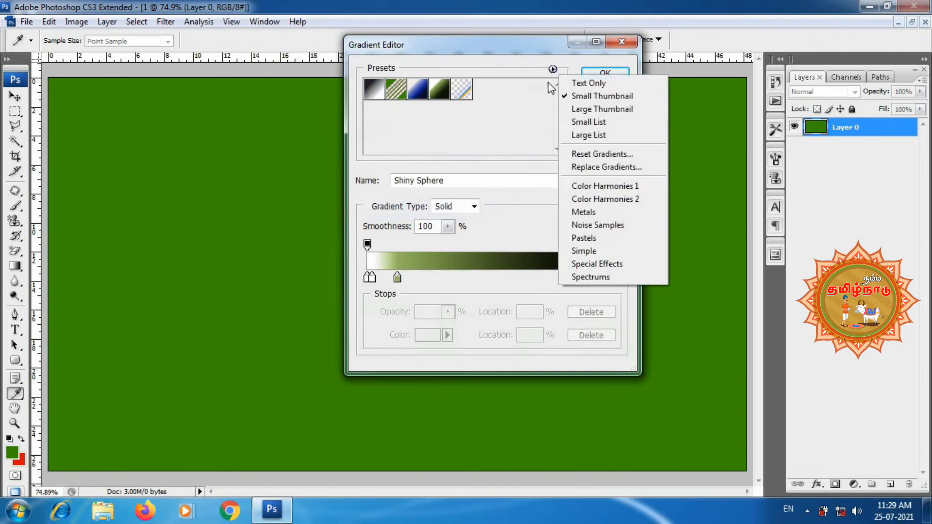
left_click(598, 239)
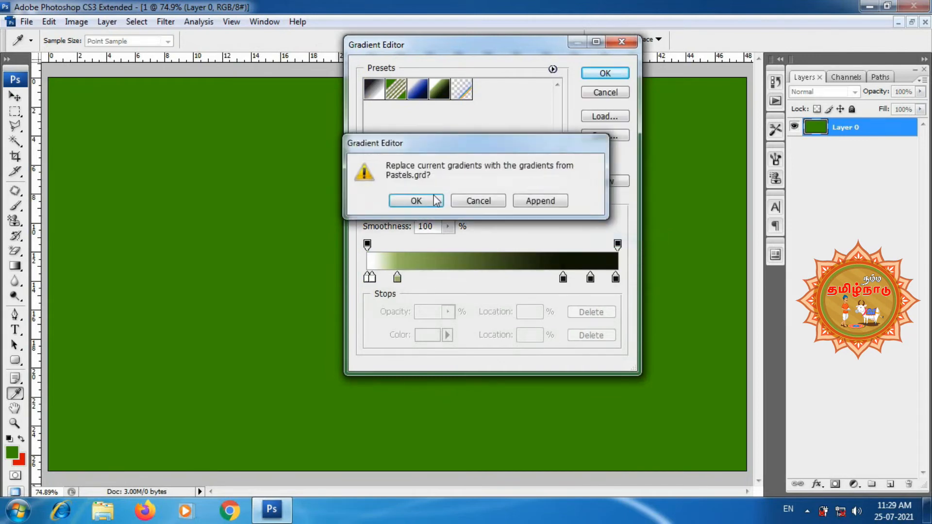
left_click(427, 198)
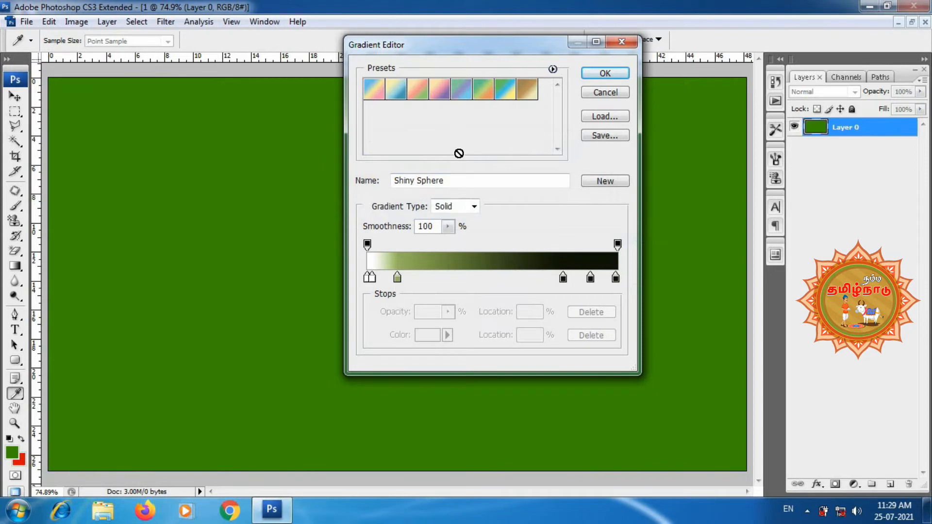
left_click(486, 95)
left_click(600, 74)
- Draw a diagonal radial gradient across the layer, and draw linear gradients of different lengths over it
left_click_drag(184, 129, 585, 388)
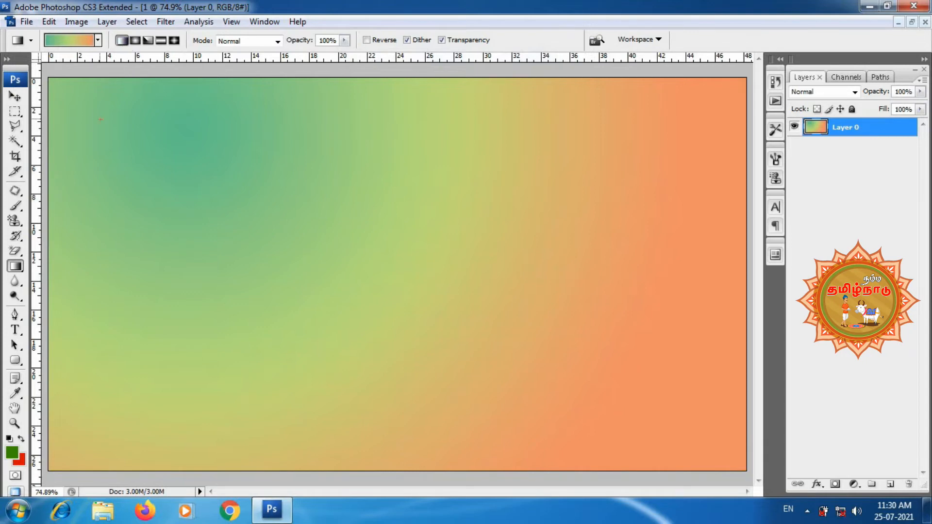
left_click_drag(372, 312, 511, 401)
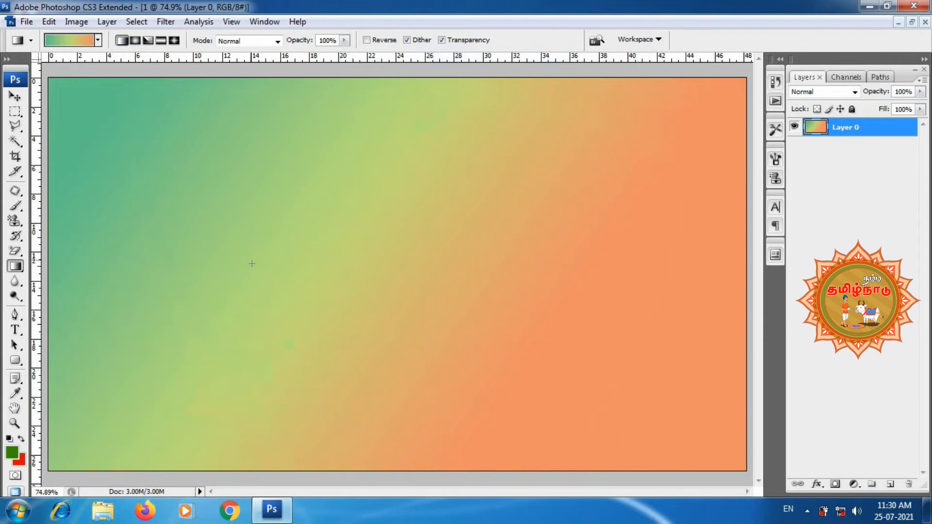
left_click_drag(214, 179, 322, 252)
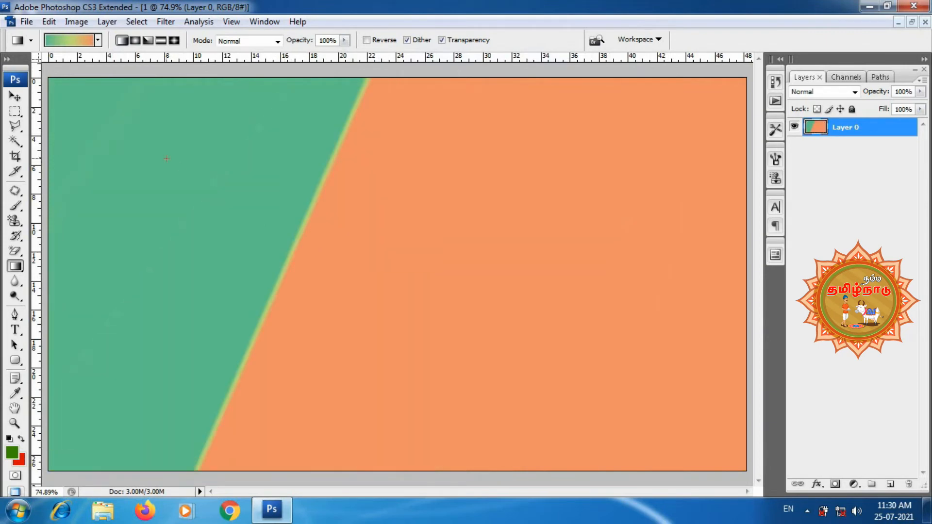
- Change the gradient style to Radial and fill the layer diagonally, and refill it with an Angle gradient
left_click(135, 40)
left_click_drag(318, 200, 311, 216)
left_click_drag(250, 186, 534, 380)
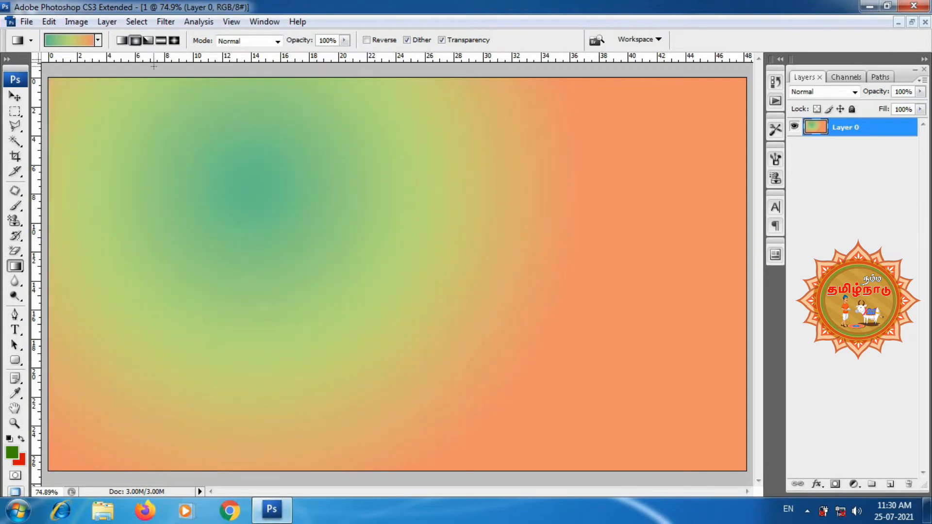
left_click(148, 40)
left_click_drag(179, 174, 377, 281)
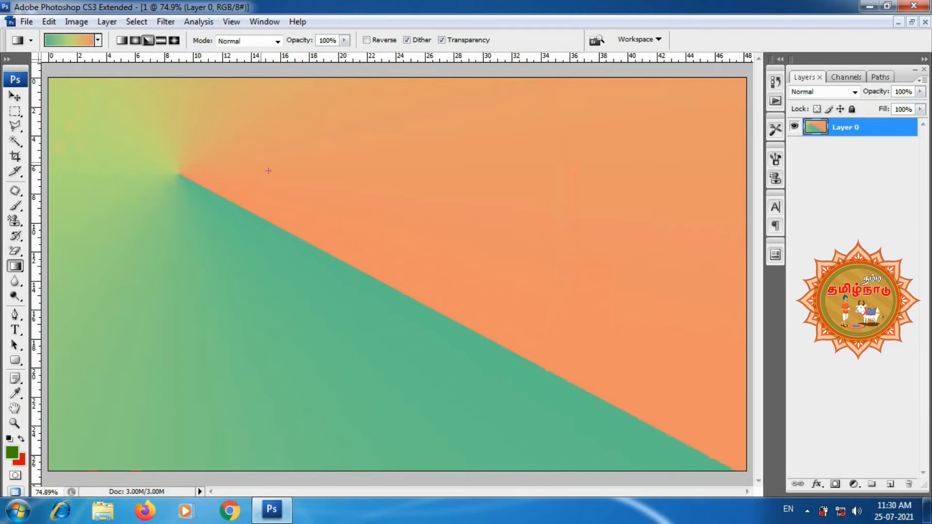
- Switch the gradient style to Reflected and fill the layer with a wide diagonal gradient, and refill it with a much narrower band
left_click(160, 41)
left_click_drag(173, 229, 389, 306)
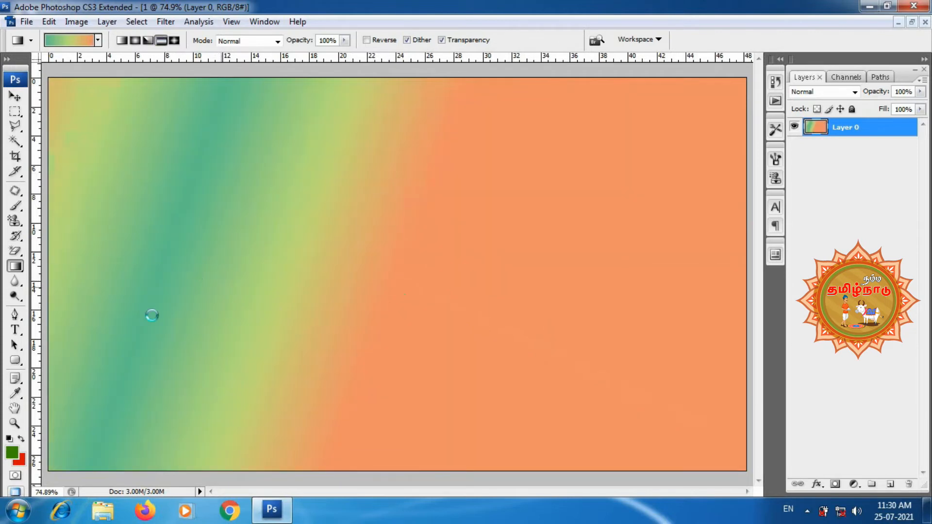
left_click_drag(187, 302, 156, 289)
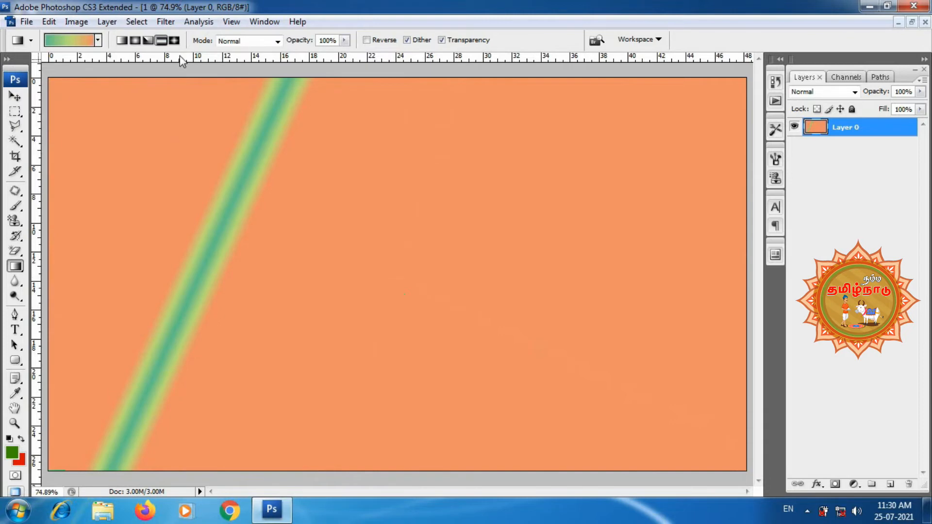
- Change the gradient style to Diamond and draw several gradients of different lengths and directions over the layer
left_click(174, 40)
left_click_drag(341, 213, 352, 225)
left_click_drag(189, 165, 413, 317)
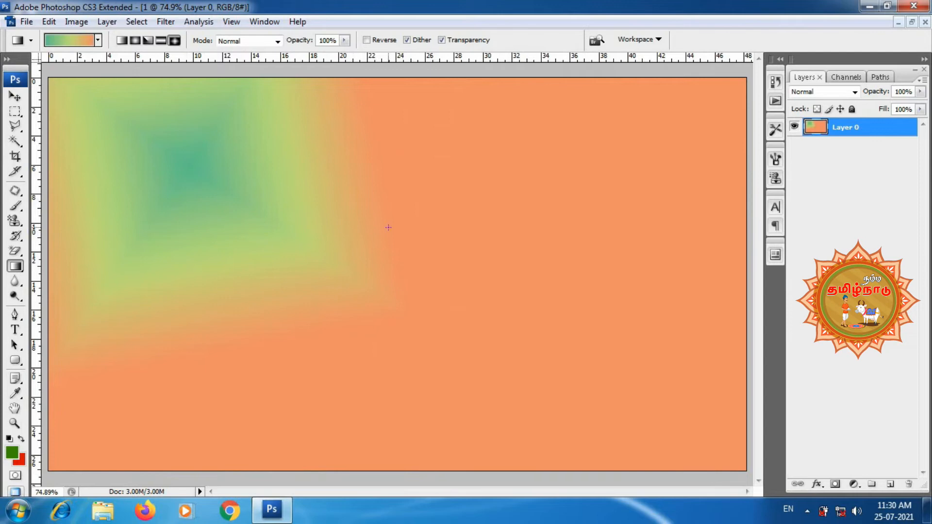
left_click_drag(73, 266, 72, 272)
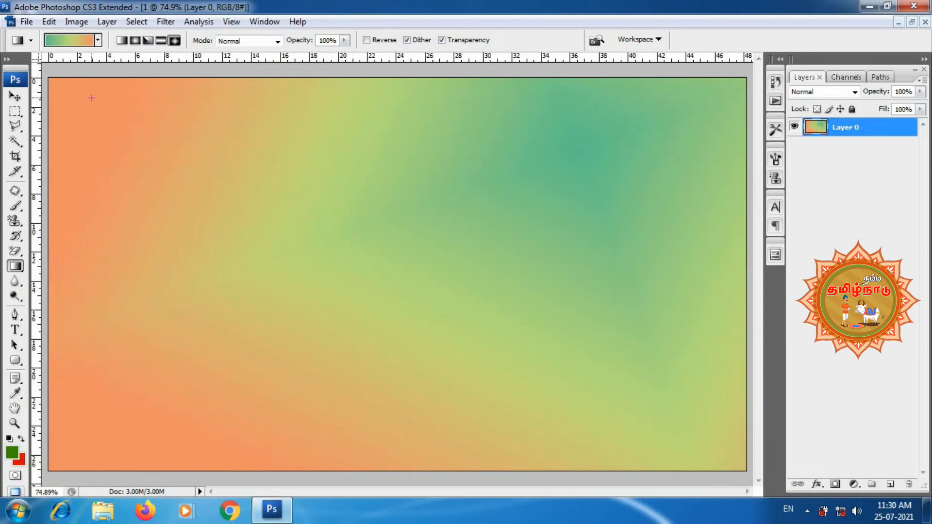
- Edit the green-yellow-orange gradient by removing two inner colour stops and moving the remaining inner stop to 43%
left_click(68, 46)
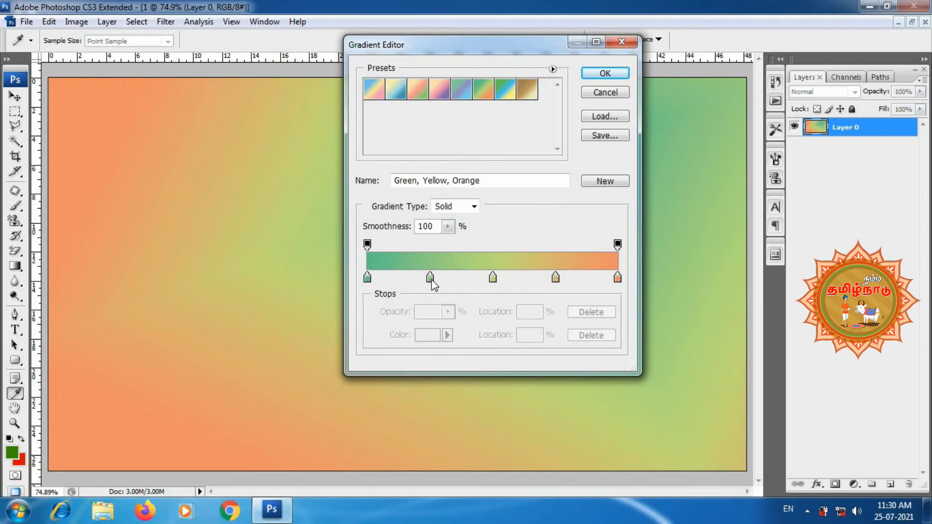
left_click_drag(430, 277, 420, 392)
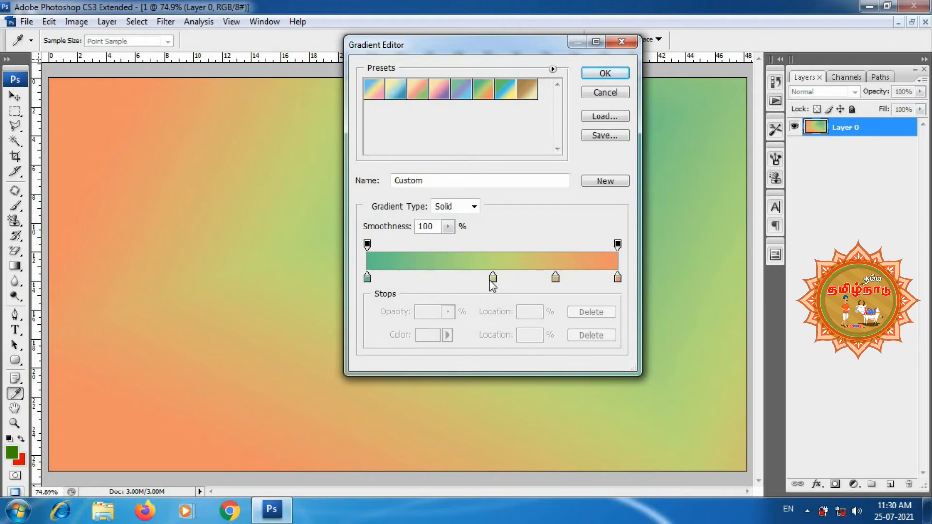
left_click_drag(493, 277, 424, 438)
left_click_drag(555, 277, 477, 283)
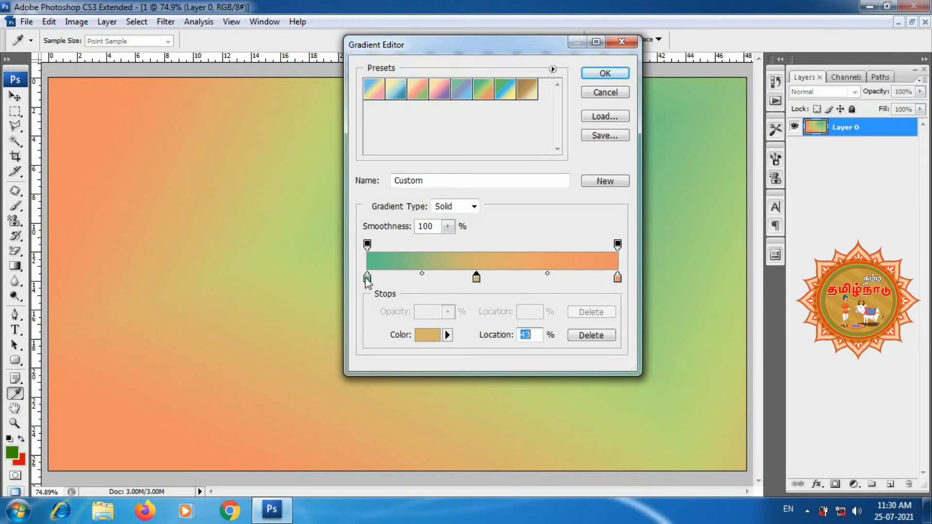
- Set both end colour stops of the gradient to the foreground green, 3a8a00
double_click(367, 278)
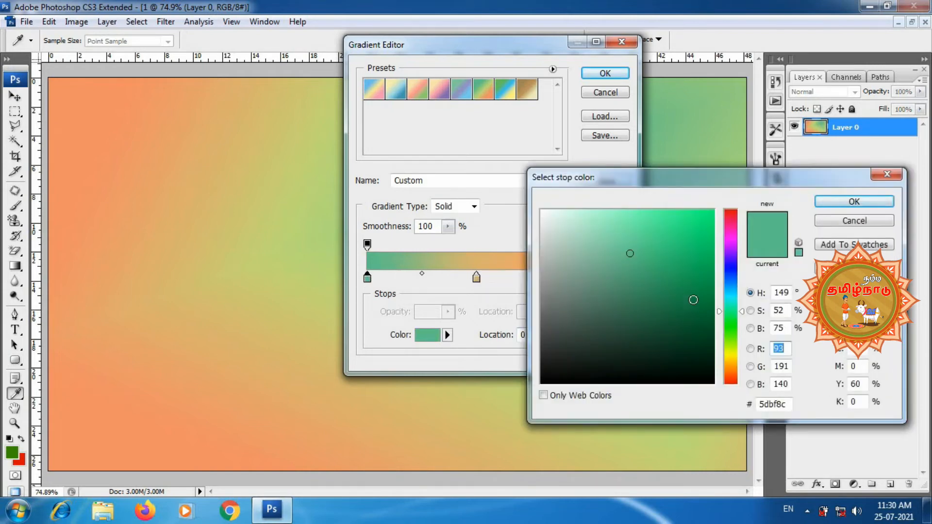
left_click_drag(703, 289, 723, 290)
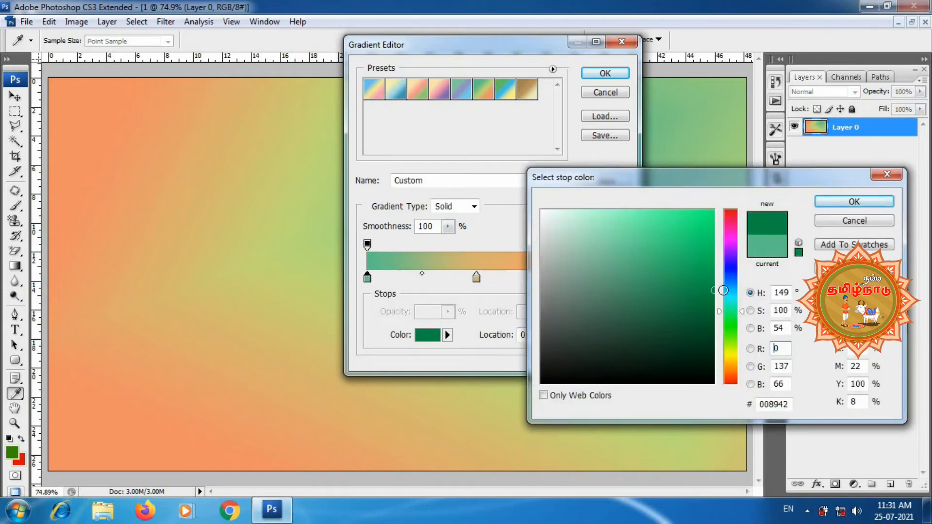
left_click(16, 450)
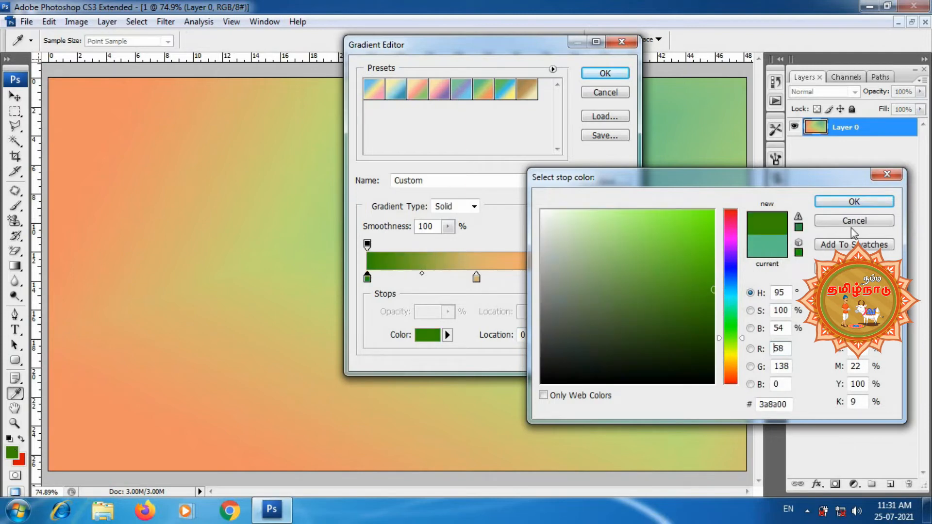
left_click(853, 201)
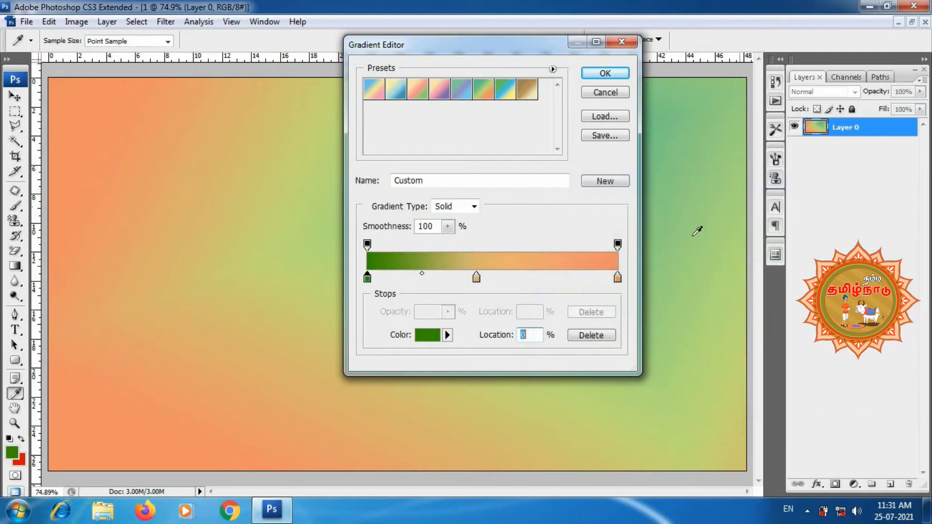
double_click(616, 277)
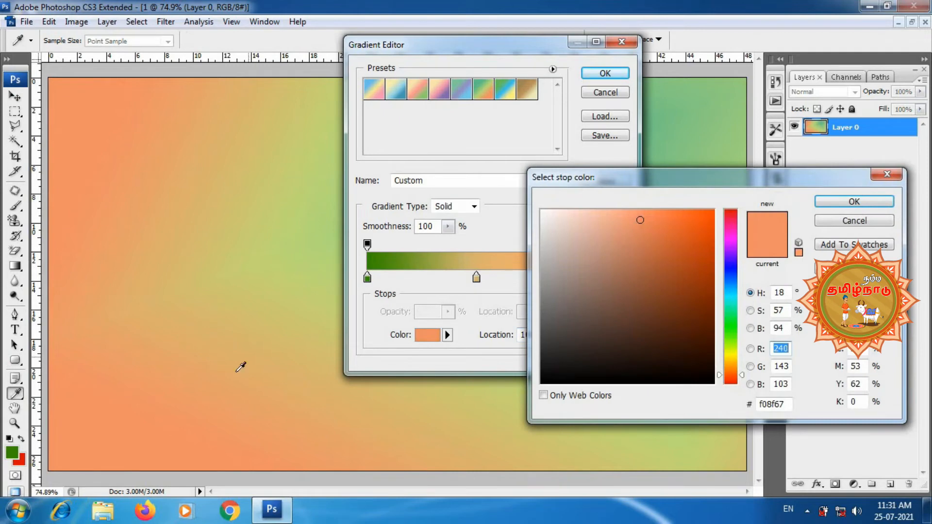
left_click(17, 450)
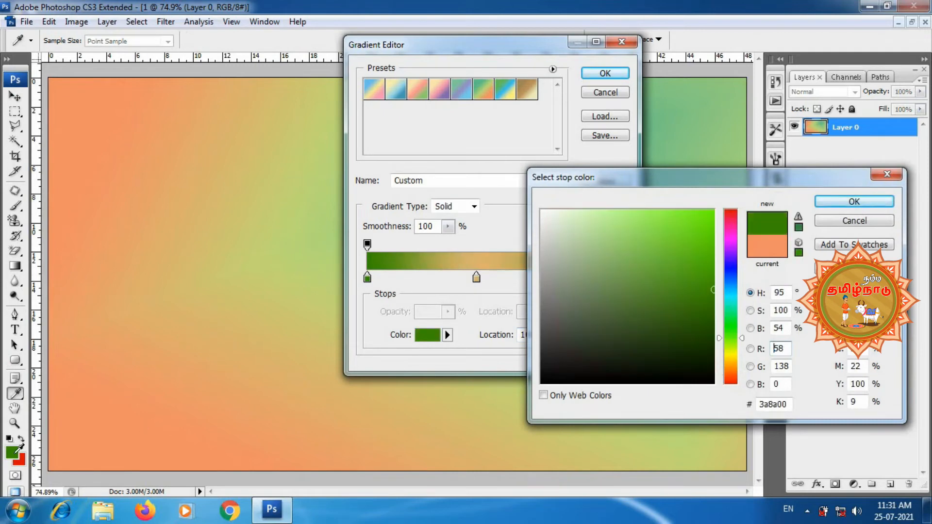
left_click(862, 201)
- Move the middle colour stop to 50%, make it white (ffffff), and apply the custom gradient
left_click_drag(478, 281, 492, 282)
double_click(493, 278)
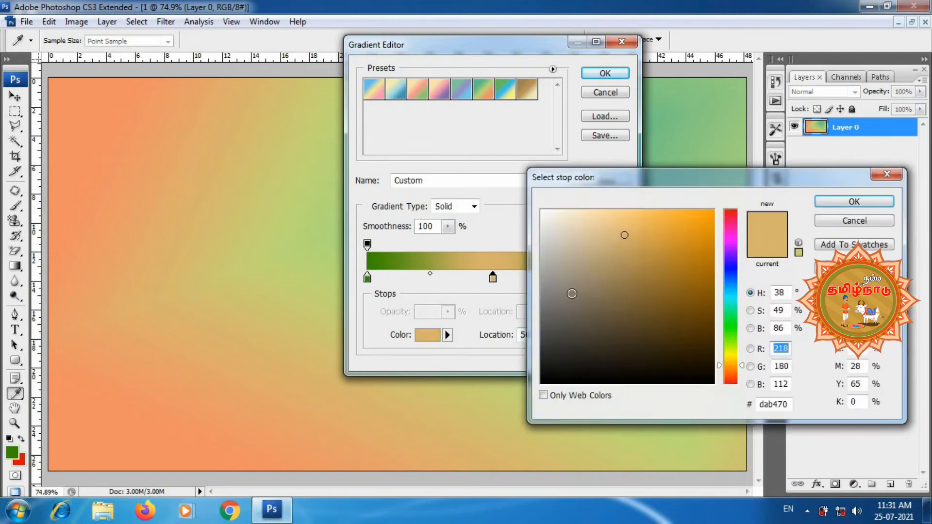
left_click(500, 140)
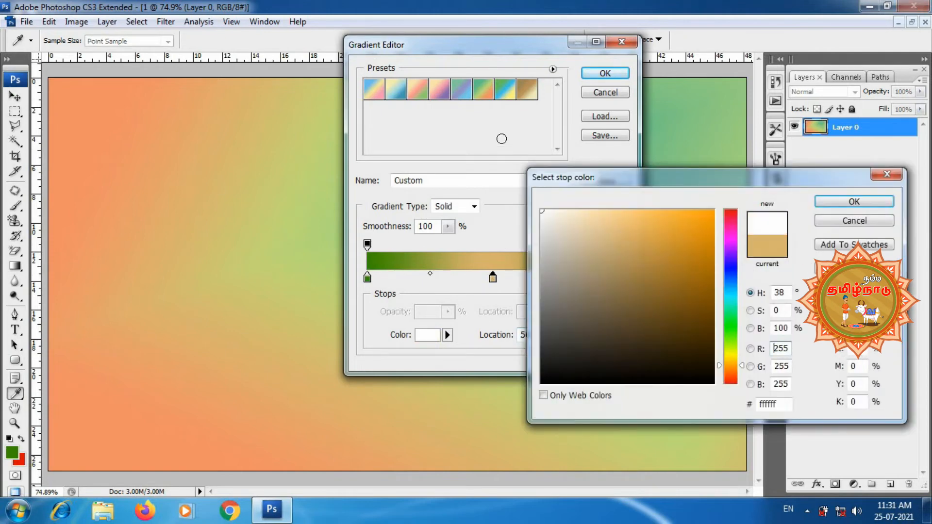
left_click(856, 205)
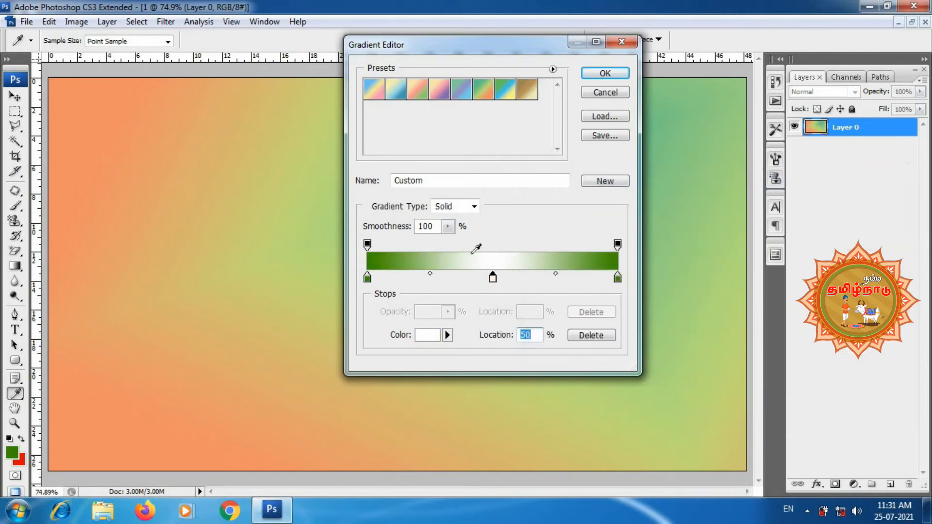
left_click(597, 75)
- Draw a large and a small diamond gradient in green and white, and refill the layer with a diagonal Linear gradient
left_click_drag(572, 410, 556, 397)
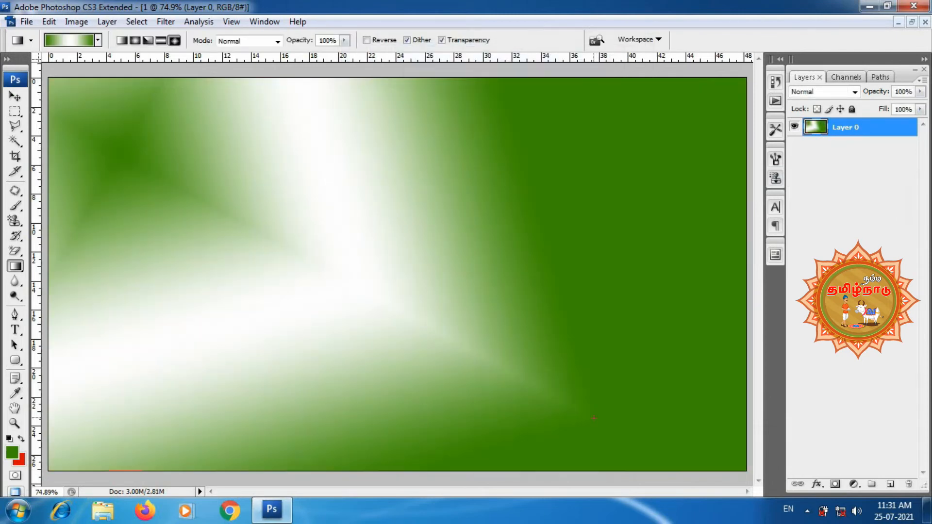
left_click_drag(252, 164, 320, 211)
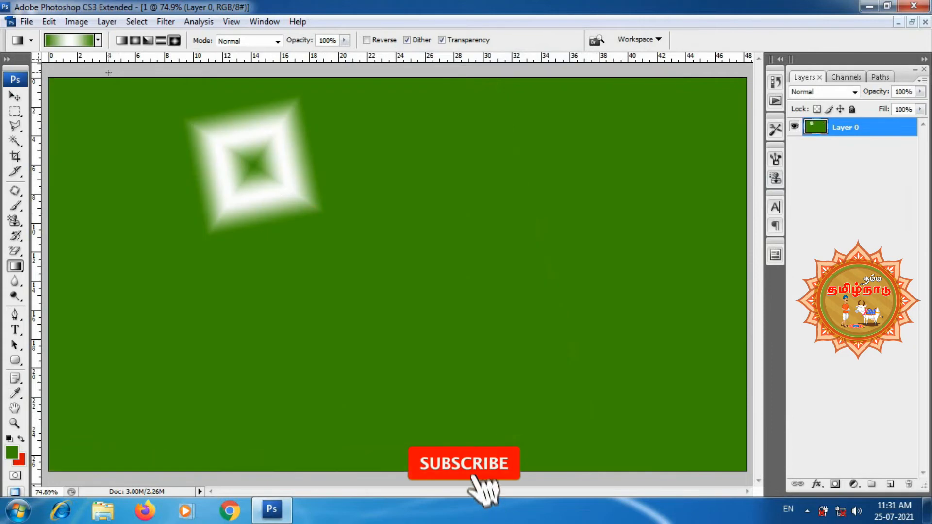
left_click(121, 41)
left_click_drag(125, 98, 570, 399)
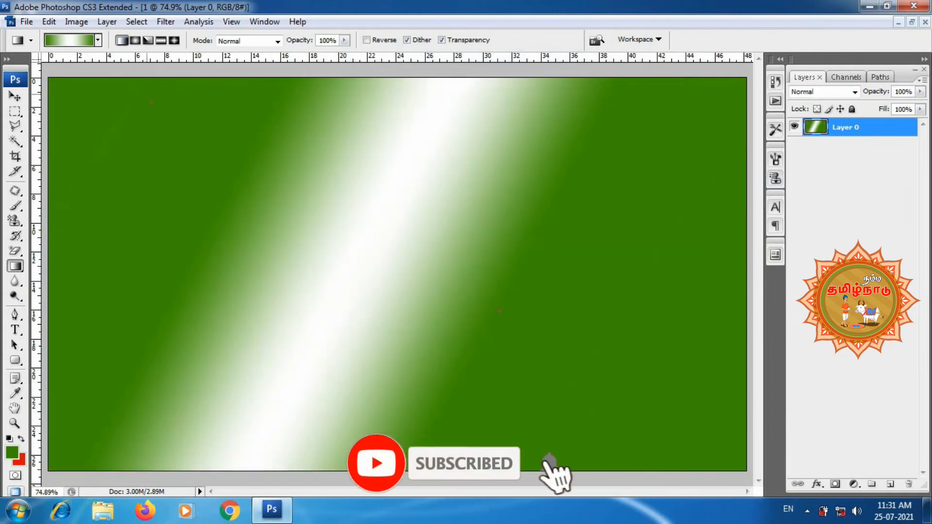
- Reopen the custom gradient for editing and replace its central white stop with two white stops at 36% and 62%
left_click(77, 39)
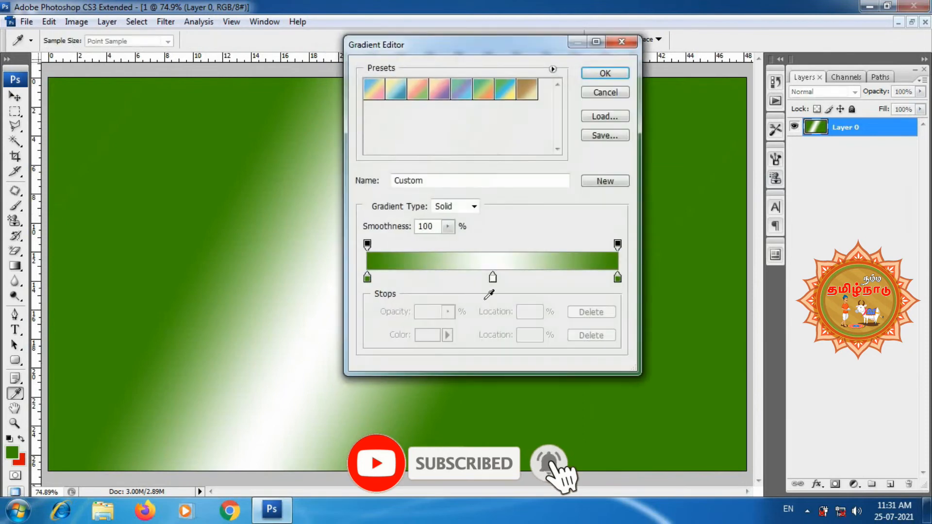
left_click_drag(492, 278, 488, 295)
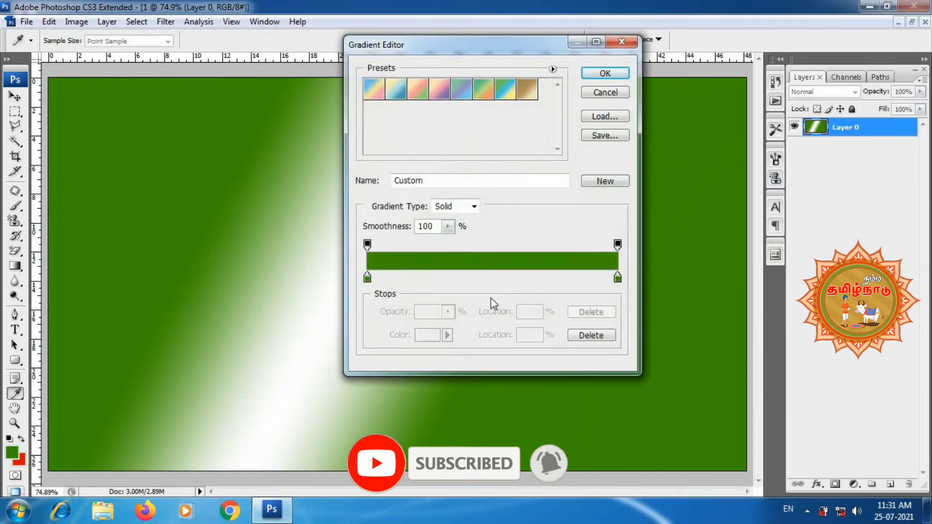
left_click(492, 276)
left_click_drag(492, 278, 456, 279)
left_click(522, 278)
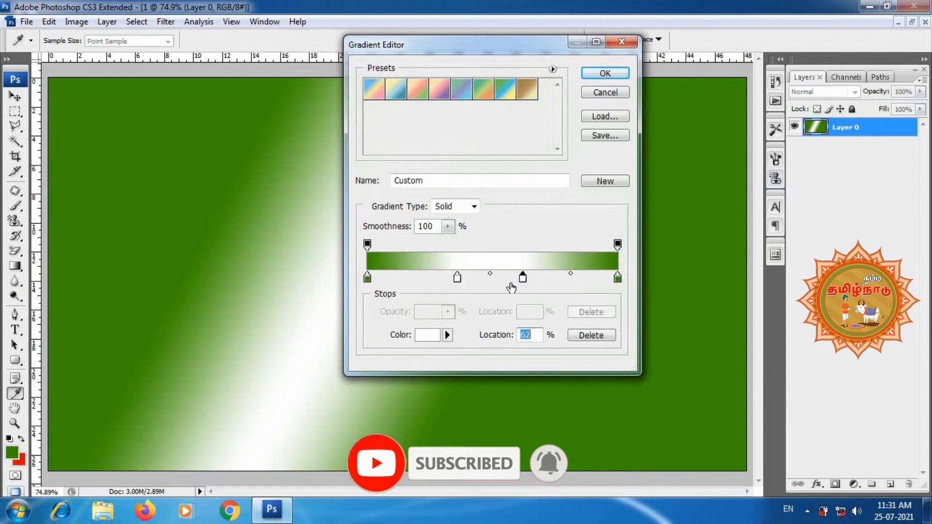
- Recolour the 36% stop by sampling the canvas green and brightening it to 4bb200
double_click(457, 278)
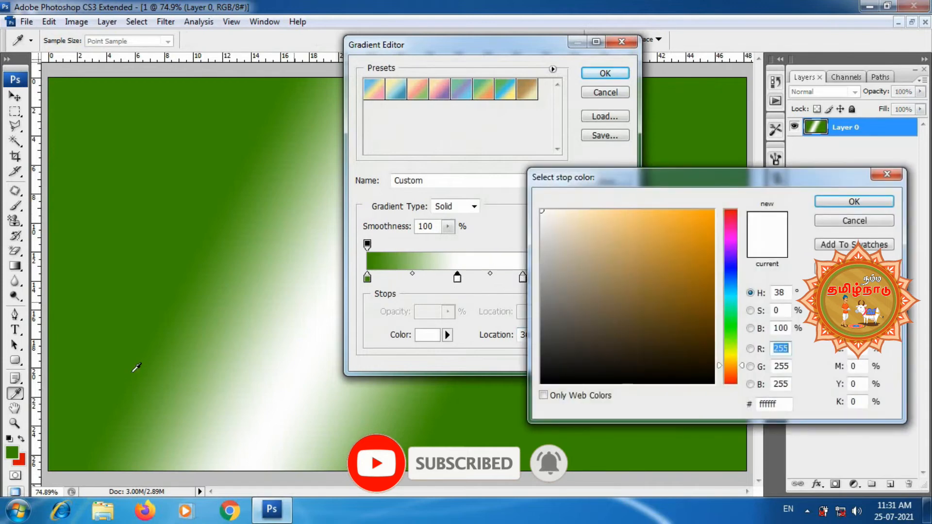
left_click(92, 439)
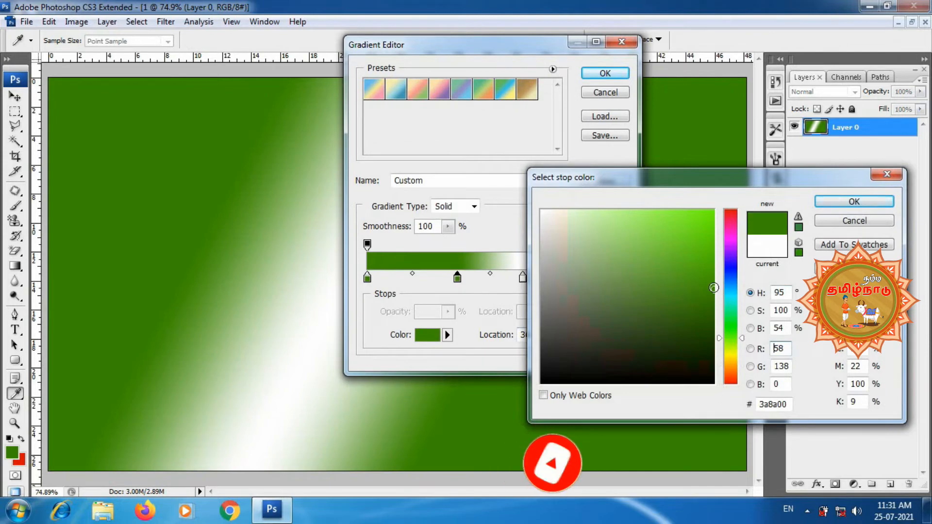
left_click_drag(714, 288, 729, 263)
left_click(849, 201)
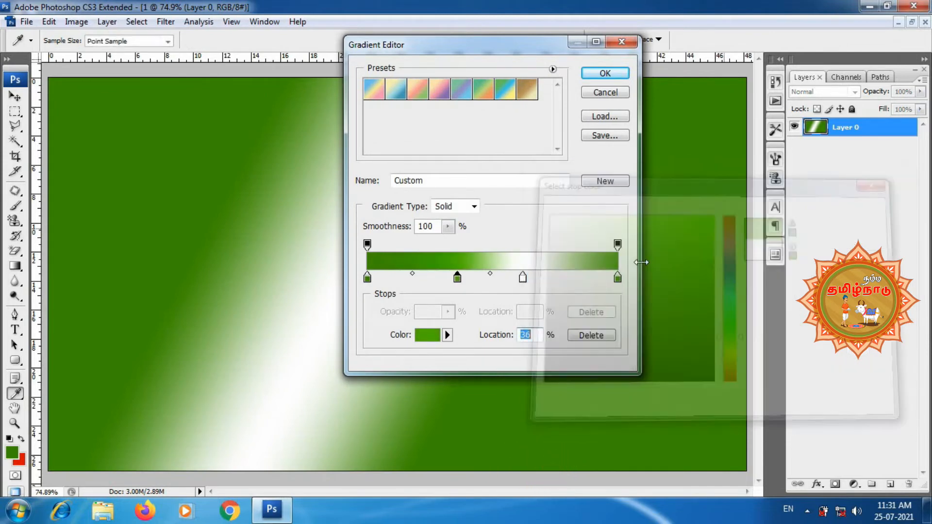
- Remove the white stop, move the bright green stop to the centre, and add a matching stop so the pair sits at 48% and 55%
left_click_drag(523, 277, 539, 296)
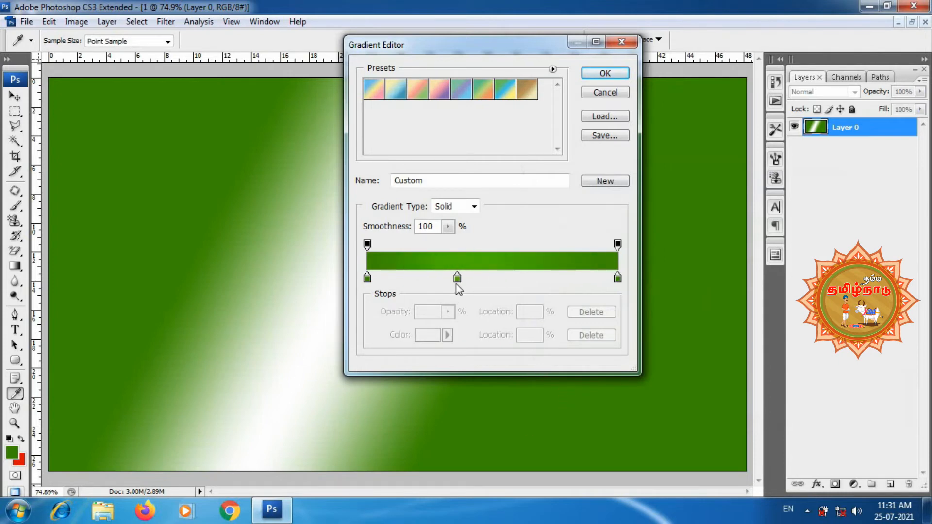
left_click_drag(457, 278, 490, 279)
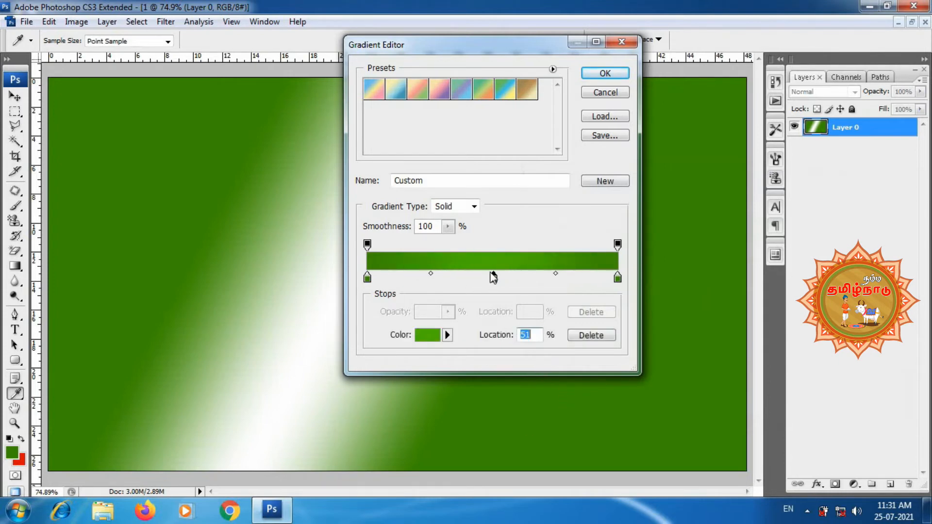
left_click(487, 278)
left_click_drag(493, 280, 504, 279)
- Brighten the two middle colour stops, setting the 55% stop to green 56ca00 and the 48% stop to a similar lighter green
double_click(503, 278)
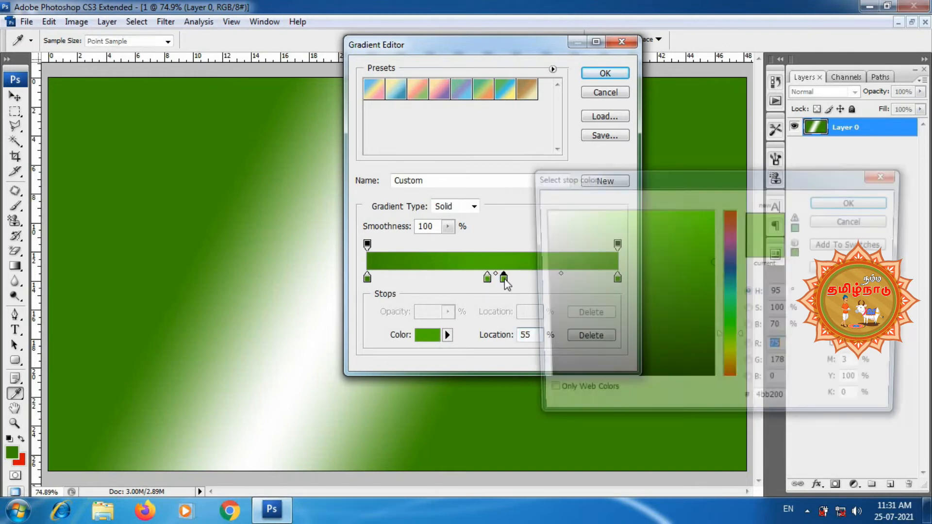
mouse_move(714, 263)
left_mouse_down()
mouse_move(712, 236)
mouse_move(717, 245)
left_mouse_up()
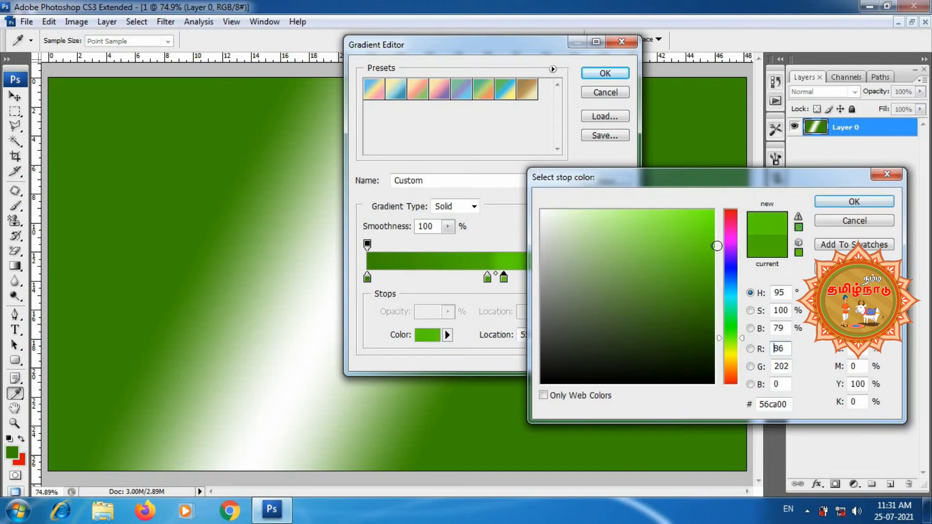
left_click(854, 201)
left_click(487, 279)
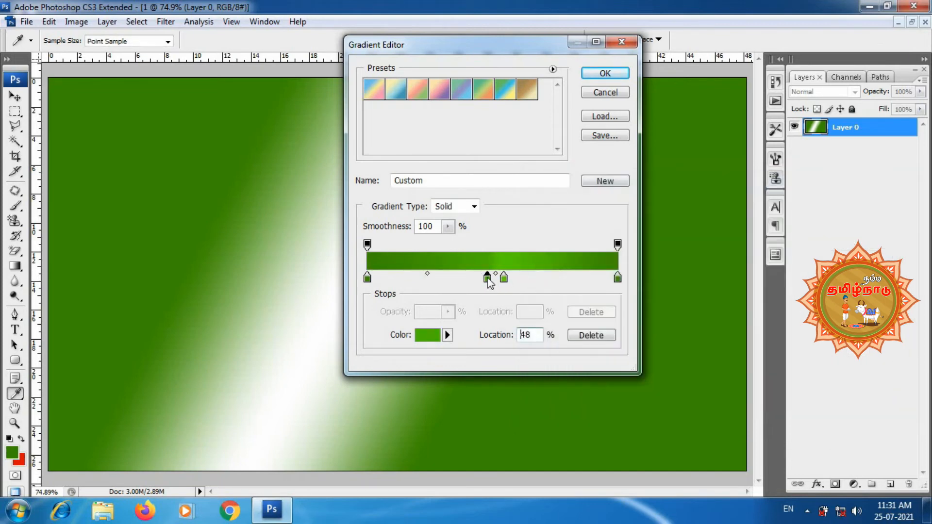
double_click(488, 279)
left_click_drag(710, 261, 719, 248)
left_click(853, 201)
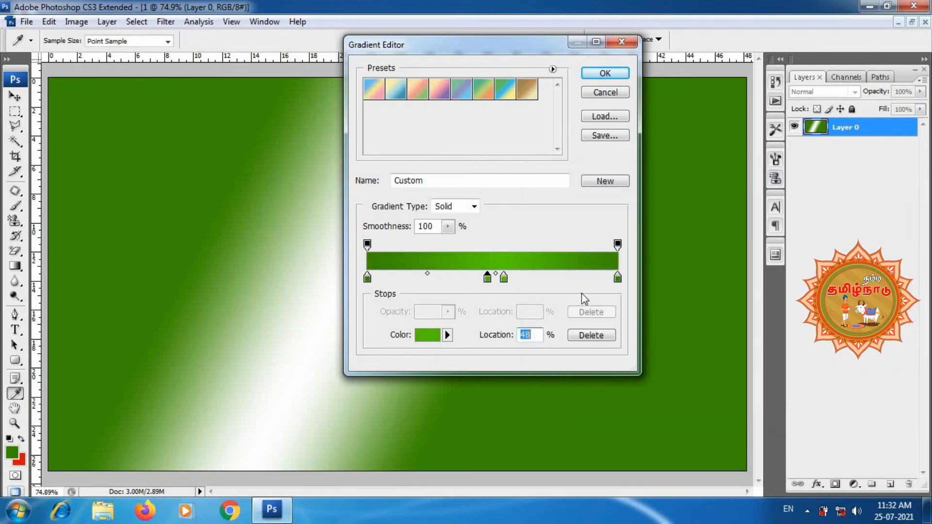
- Spread the two middle stops apart with one at 62%, apply the gradient, and draw diagonal linear fills of different lengths across the layer
left_click_drag(488, 277, 522, 278)
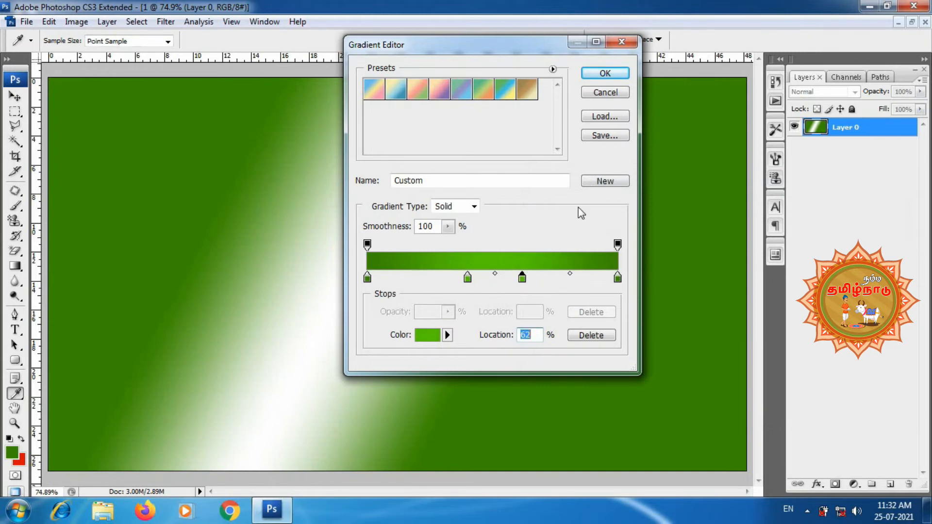
left_click(602, 73)
left_click_drag(214, 143, 647, 400)
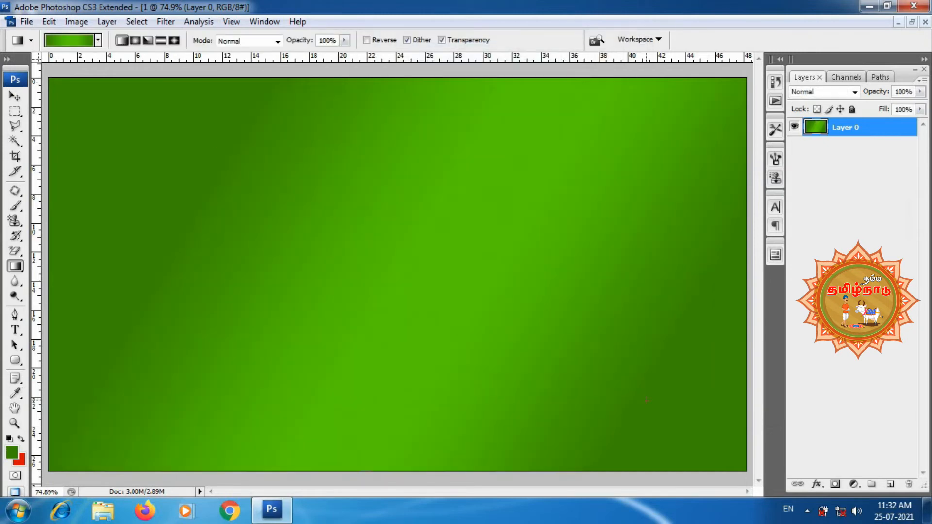
left_click_drag(245, 199, 448, 309)
left_click_drag(103, 131, 657, 431)
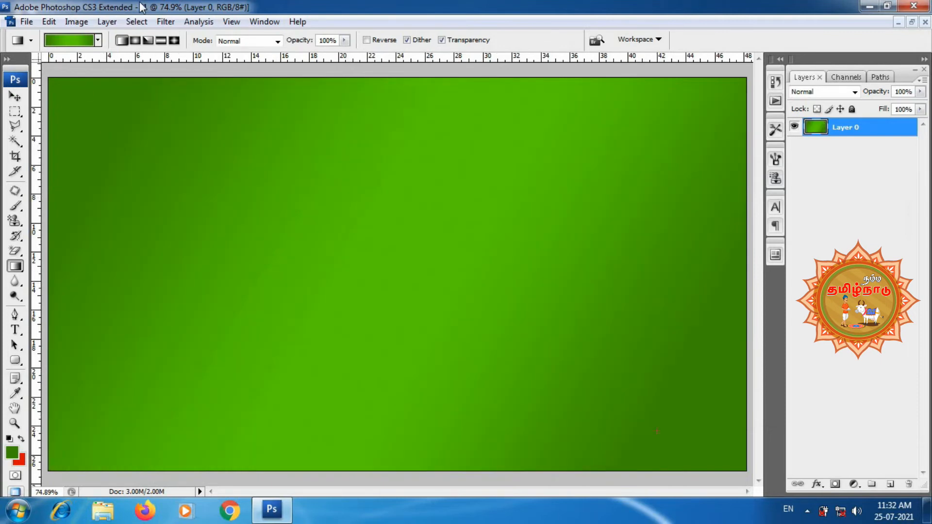
left_click(250, 41)
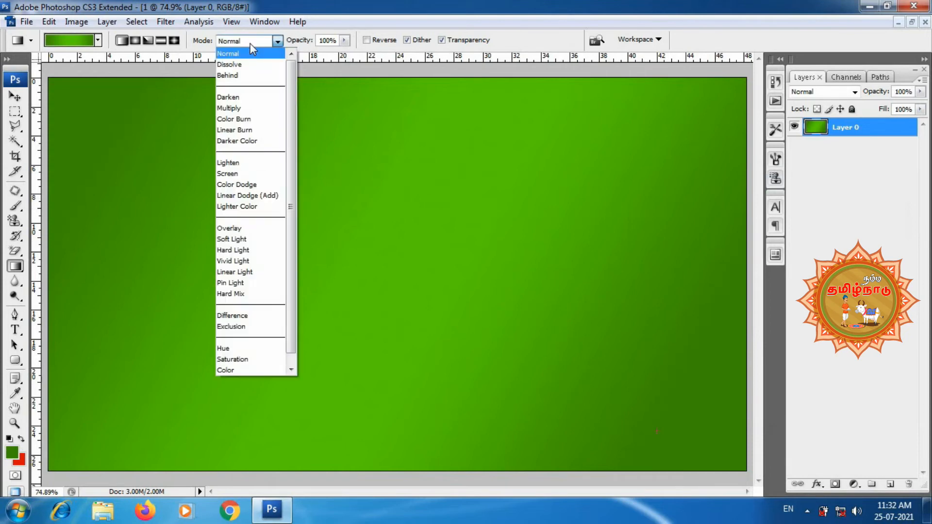
left_click(348, 4)
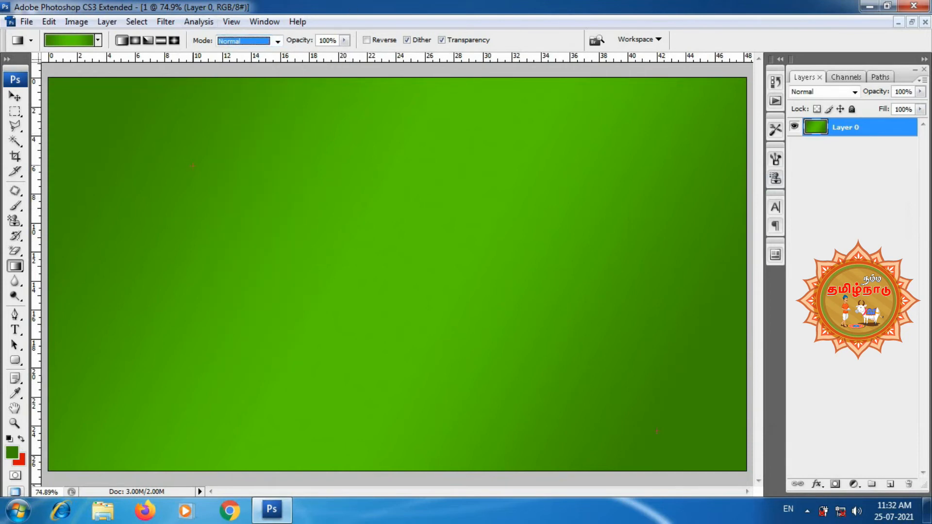
right_click(16, 266)
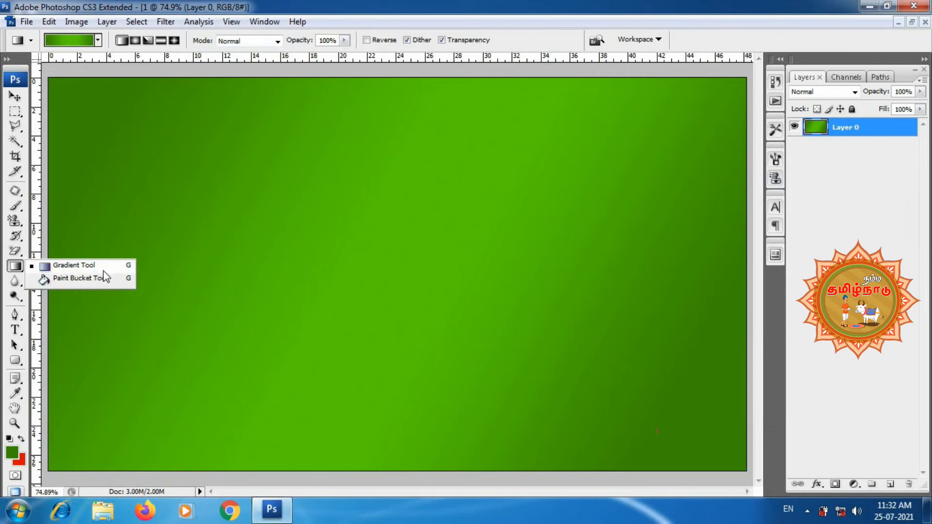
left_click(15, 271)
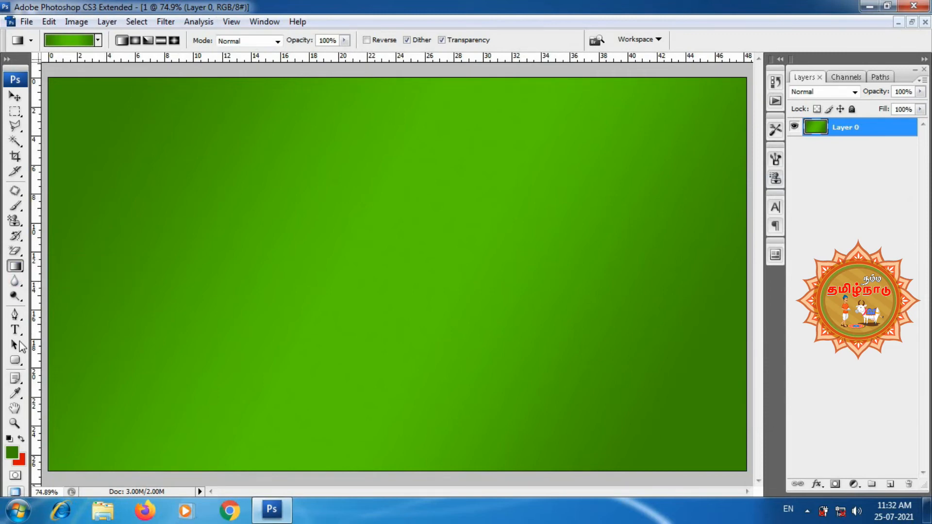
- Switch to the Blur tool and open the recently used image wallpaperflare.com_wallpaper.jpg
left_click(14, 282)
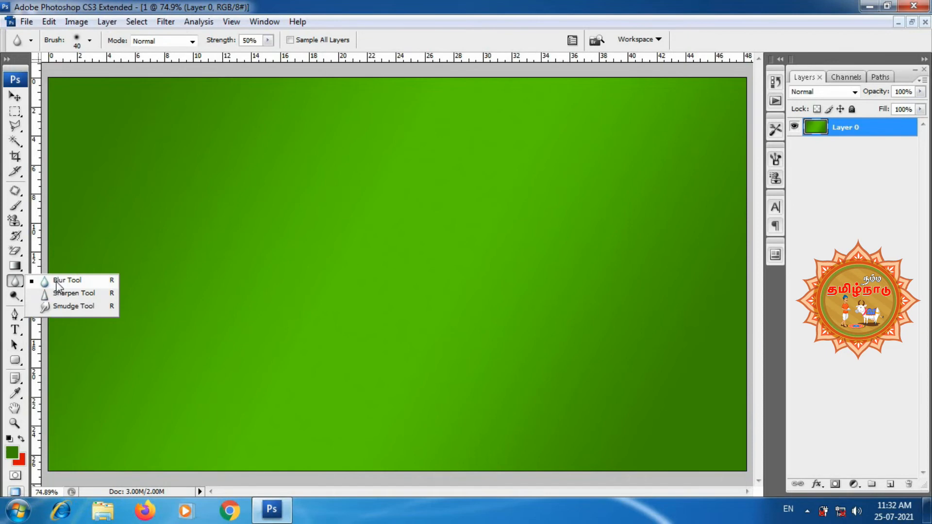
left_click(27, 21)
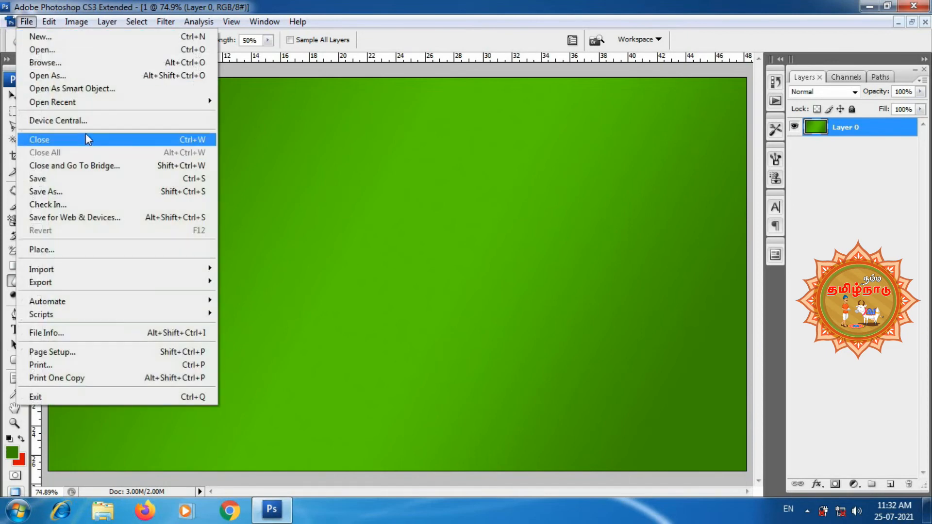
mouse_move(90, 103)
left_click(253, 101)
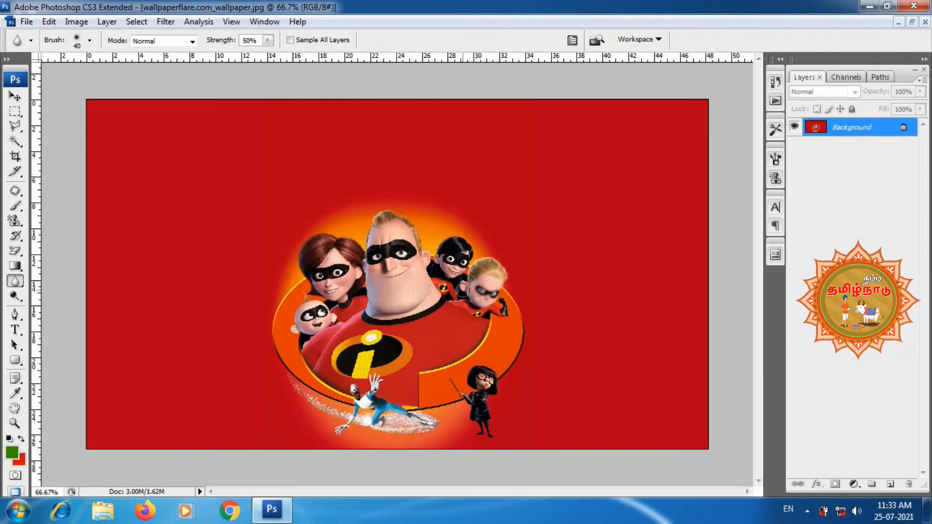
- Examine the blonde boy's blurred face at 300% zoom and review the Blur tool's blending modes, keeping Normal
key("z")
left_click(478, 297)
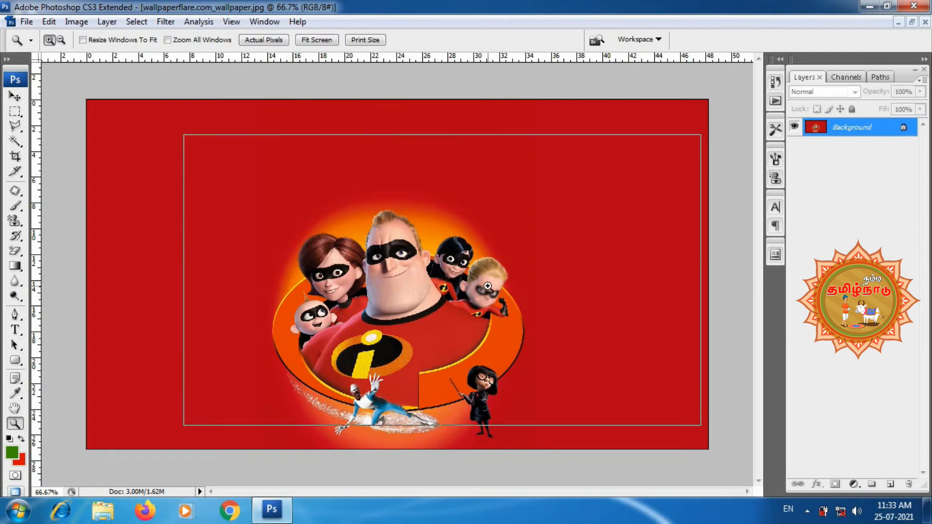
left_click(431, 254)
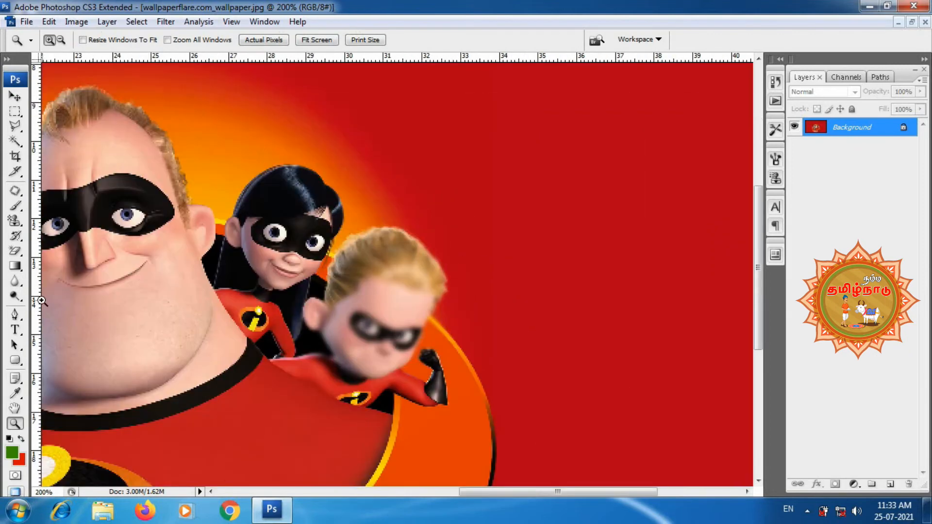
left_click(195, 268)
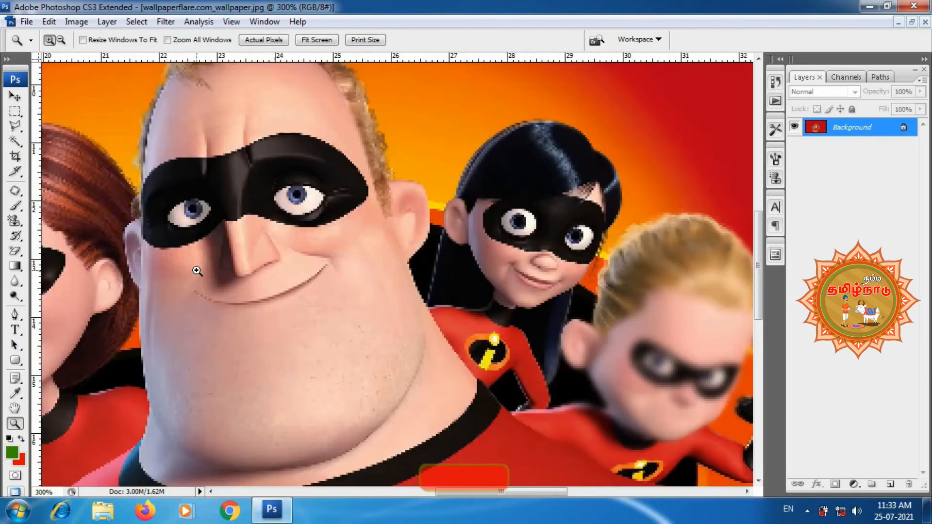
left_click_drag(469, 492, 513, 499)
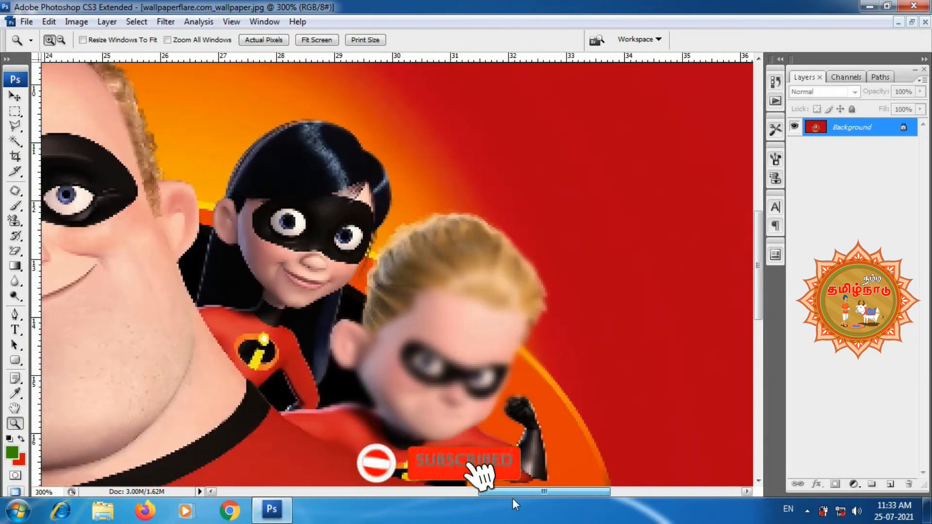
left_click(15, 281)
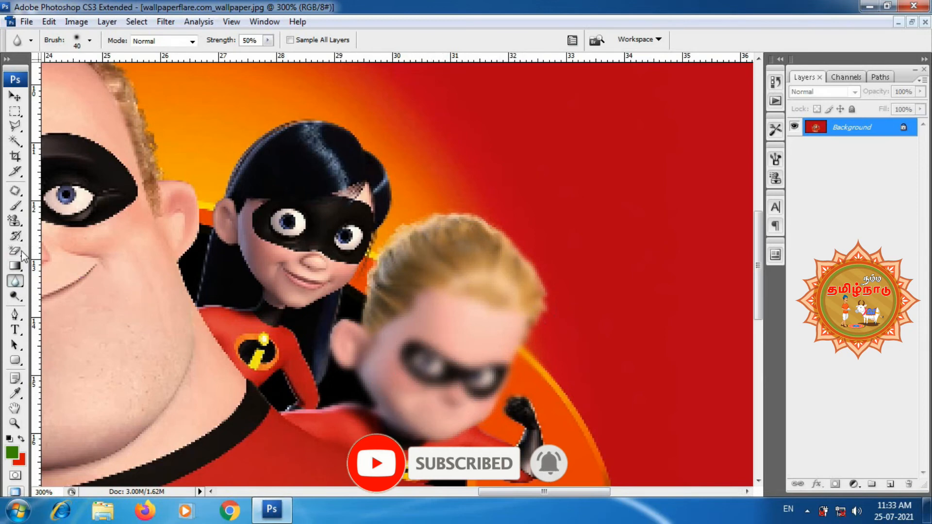
left_click(150, 41)
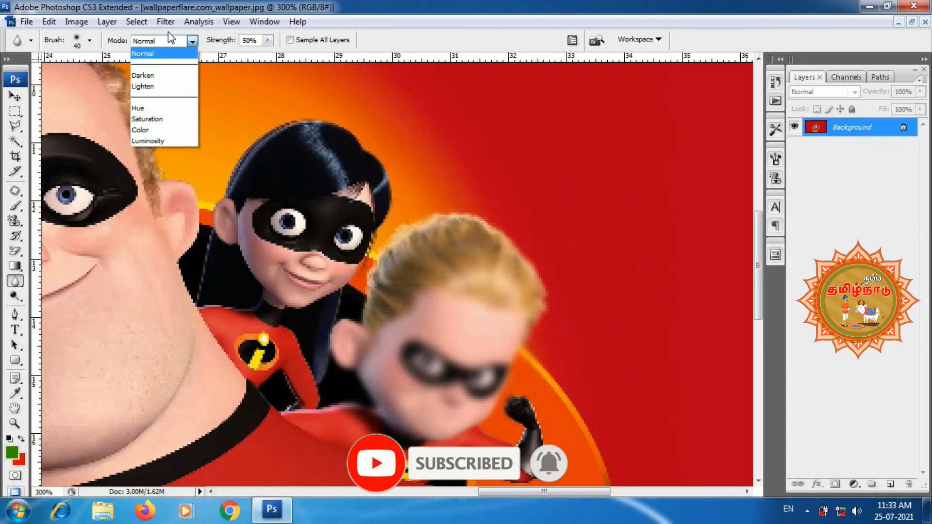
left_click(146, 54)
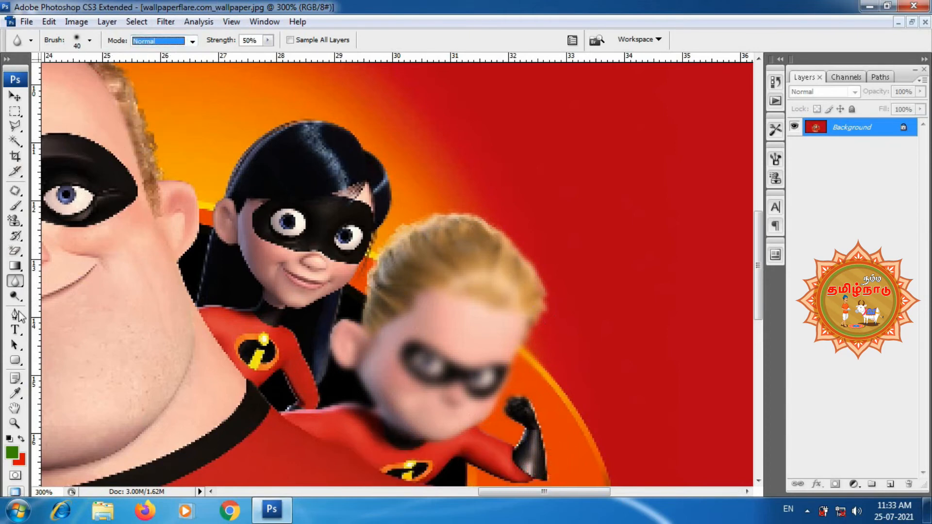
- Sharpen the outline of the blonde boy's hair with Sharpen tool strokes
left_click(10, 286)
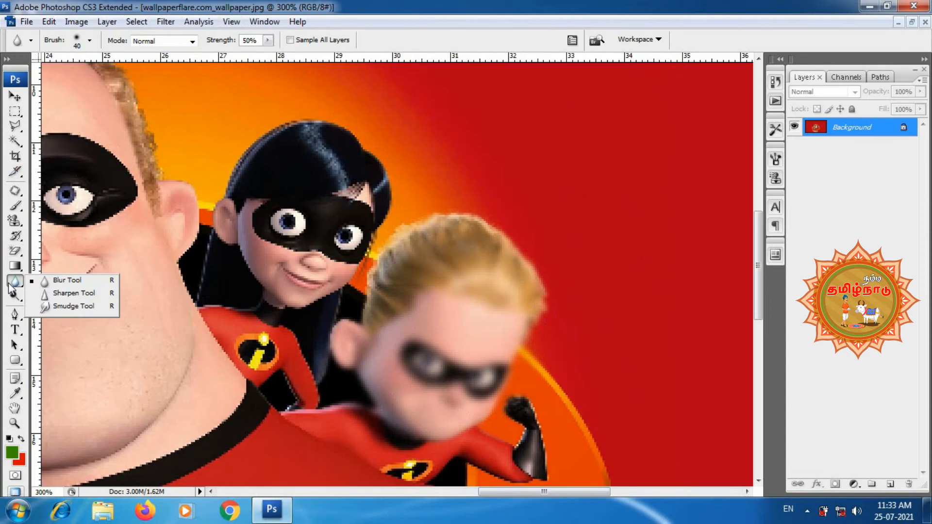
left_click(73, 292)
left_click_drag(176, 267, 211, 325)
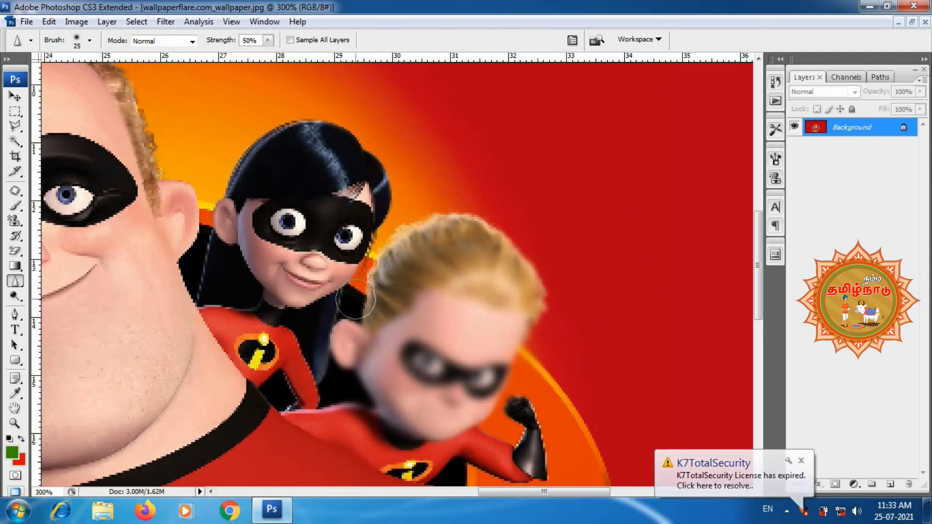
mouse_move(456, 230)
left_mouse_down()
mouse_move(387, 274)
mouse_move(430, 233)
mouse_move(461, 222)
mouse_move(530, 271)
mouse_move(475, 217)
mouse_move(548, 286)
mouse_move(547, 321)
mouse_move(543, 296)
mouse_move(474, 220)
mouse_move(507, 242)
mouse_move(495, 225)
mouse_move(535, 258)
mouse_move(543, 286)
mouse_move(531, 342)
mouse_move(544, 314)
mouse_move(513, 361)
mouse_move(543, 296)
mouse_move(522, 365)
mouse_move(517, 341)
mouse_move(408, 235)
mouse_move(379, 267)
left_mouse_up()
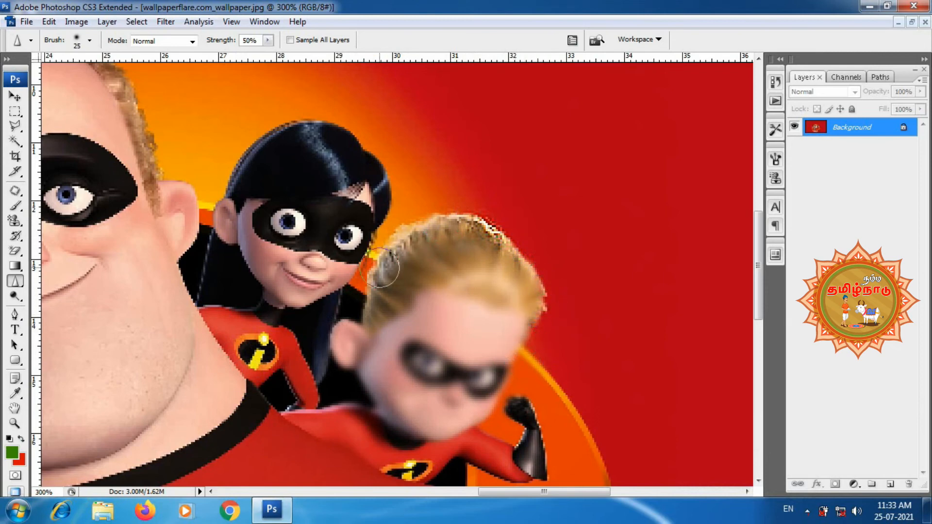
- Smudge the baby's ear outward and stretch the baby's hair tuft upward with the Smudge tool
left_click(13, 284)
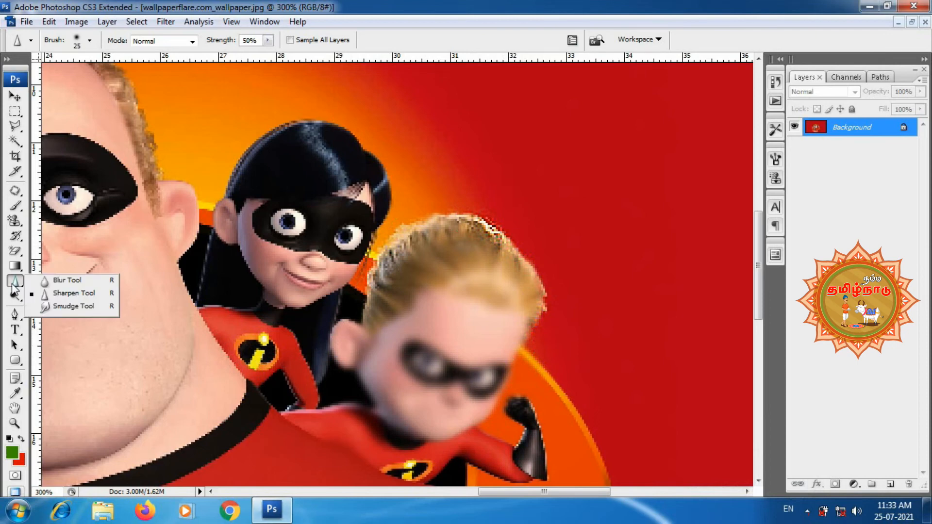
left_click(62, 306)
left_click_drag(528, 491, 401, 515)
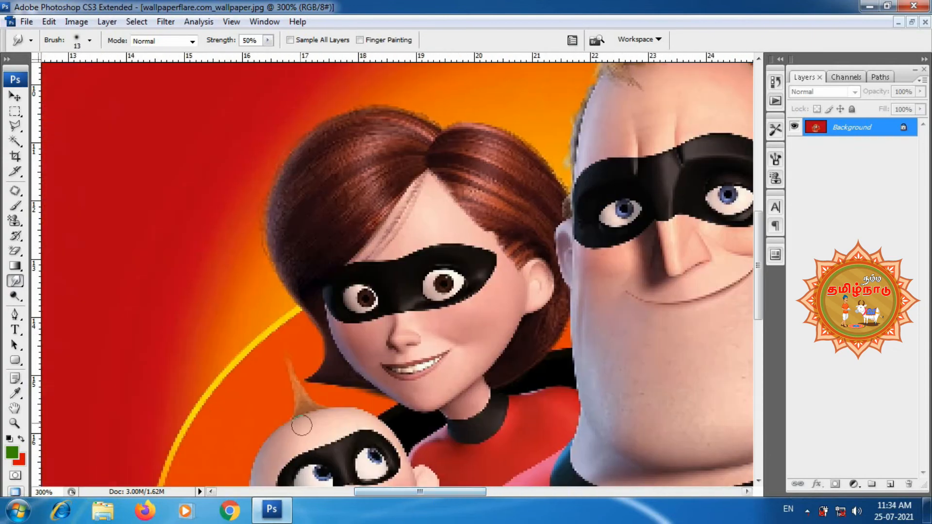
scroll(300, 426, "down", 5)
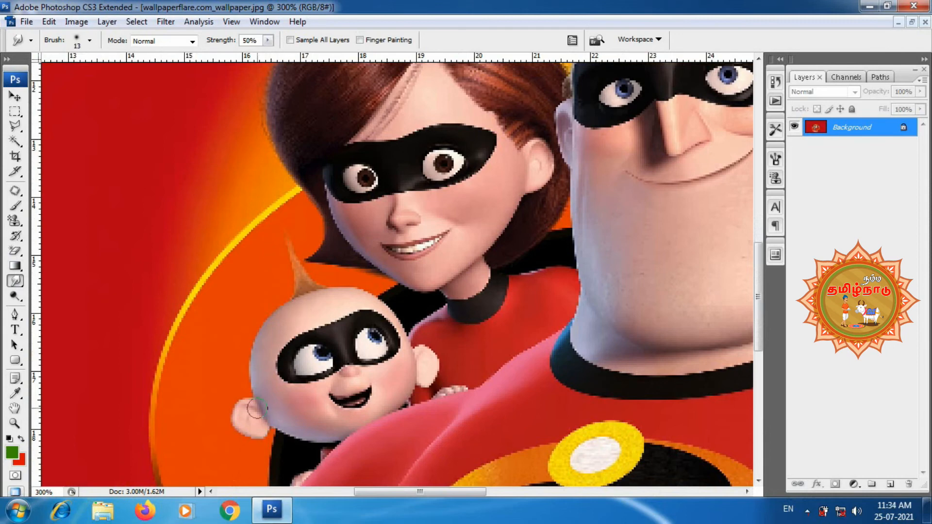
mouse_move(250, 405)
left_mouse_down()
mouse_move(230, 396)
mouse_move(250, 413)
mouse_move(233, 407)
mouse_move(242, 415)
mouse_move(233, 410)
mouse_move(231, 428)
mouse_move(239, 444)
mouse_move(261, 438)
left_mouse_up()
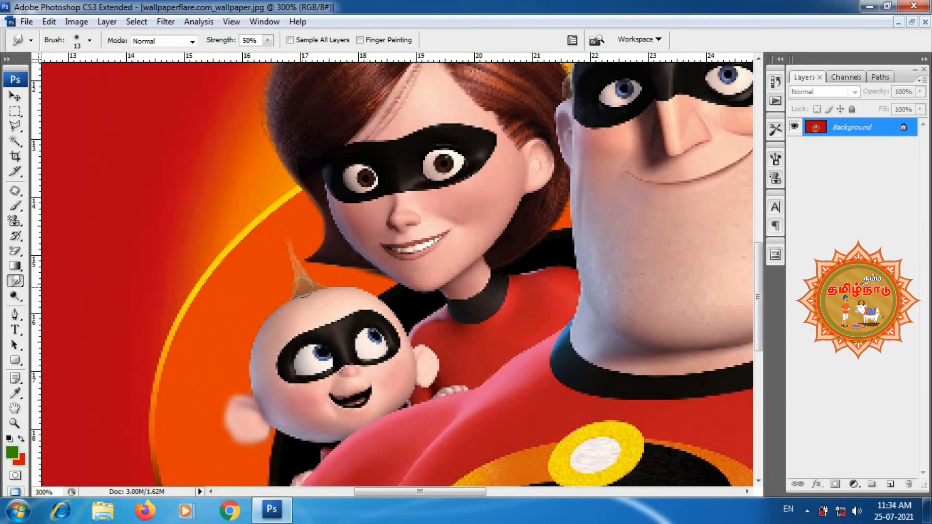
left_click_drag(297, 268, 288, 232)
- Smudge the top of the woman's hair upward and outward around the parting
scroll(198, 146, "up", 5)
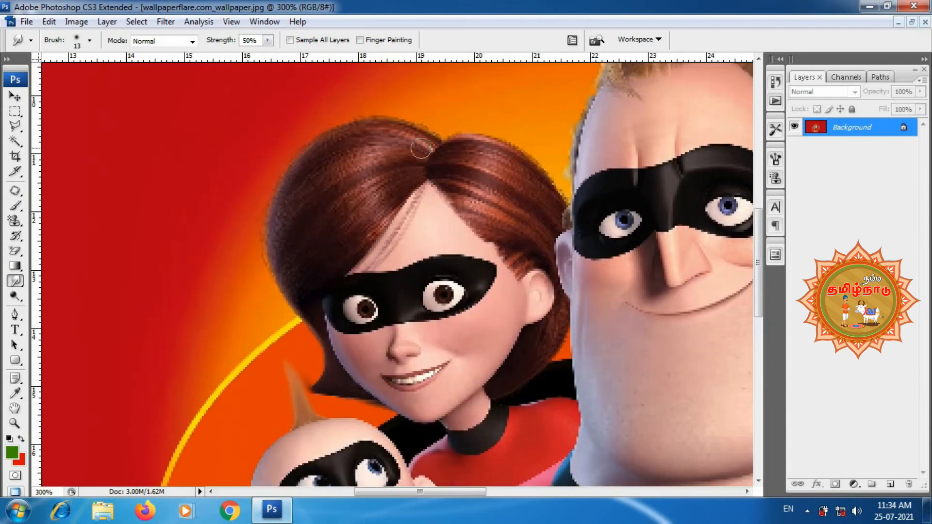
left_click_drag(420, 148, 456, 108)
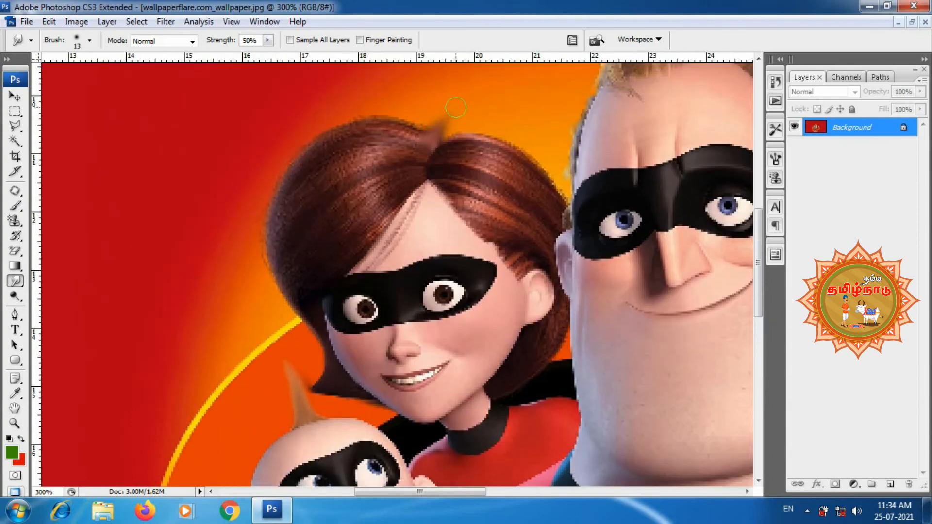
mouse_move(442, 143)
left_mouse_down()
mouse_move(466, 109)
mouse_move(465, 126)
mouse_move(461, 119)
mouse_move(478, 127)
mouse_move(445, 160)
mouse_move(488, 122)
mouse_move(500, 125)
mouse_move(485, 132)
mouse_move(507, 129)
mouse_move(500, 133)
mouse_move(514, 144)
mouse_move(543, 150)
mouse_move(531, 156)
mouse_move(558, 177)
mouse_move(531, 146)
mouse_move(546, 165)
mouse_move(541, 174)
mouse_move(560, 184)
mouse_move(549, 173)
mouse_move(557, 196)
mouse_move(569, 192)
mouse_move(571, 181)
mouse_move(559, 187)
mouse_move(500, 120)
left_mouse_up()
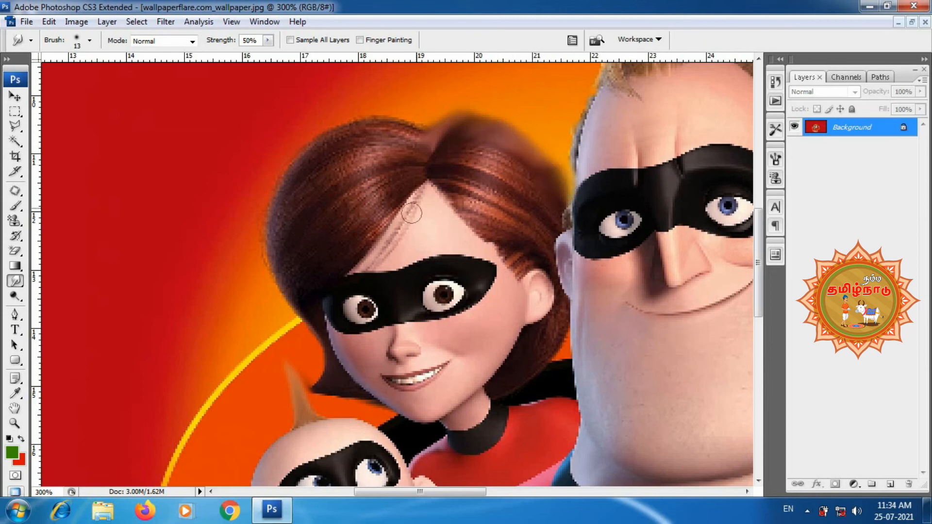
right_click(19, 281)
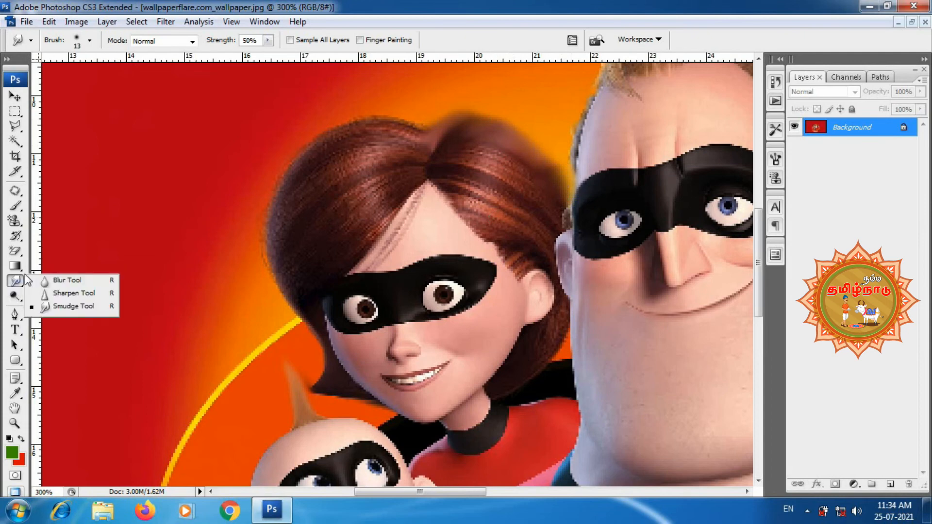
left_click(68, 307)
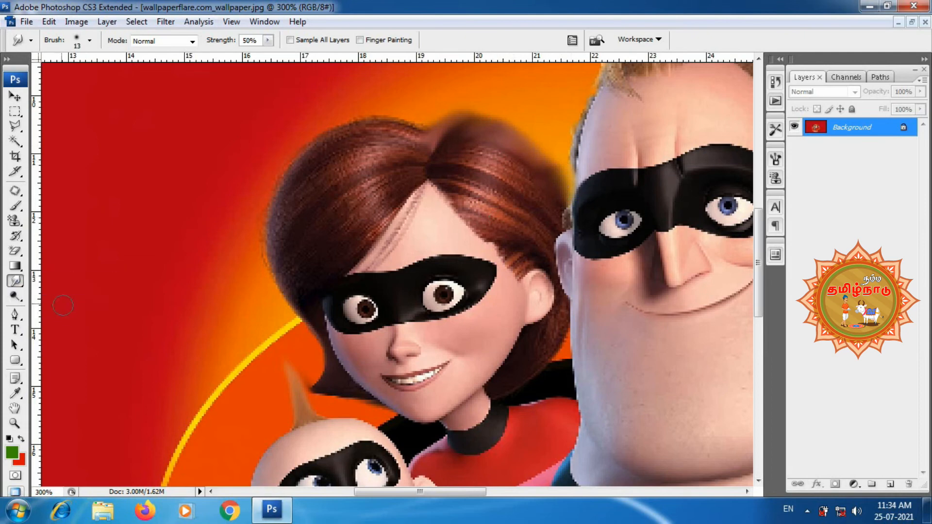
right_click(15, 287)
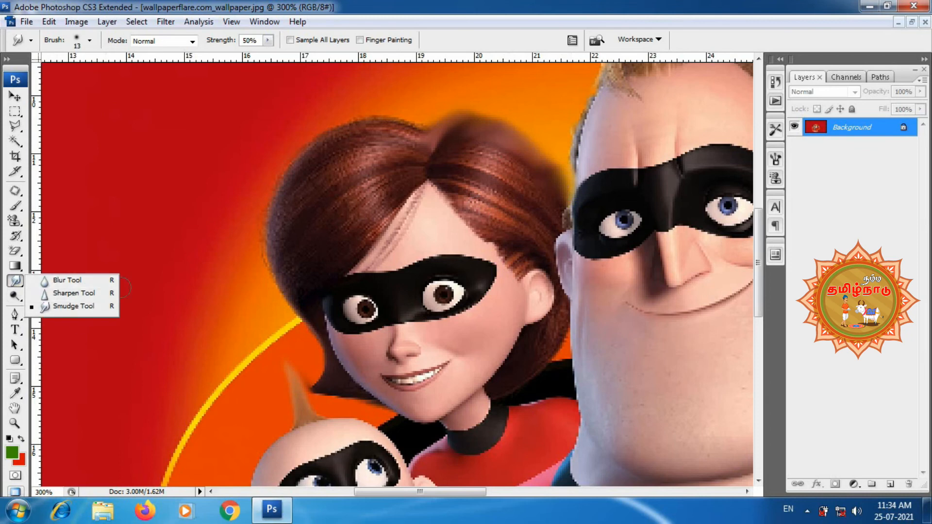
- Lighten the orange ring around the family with the Dodge tool on midtones at 50% exposure
left_click(13, 299)
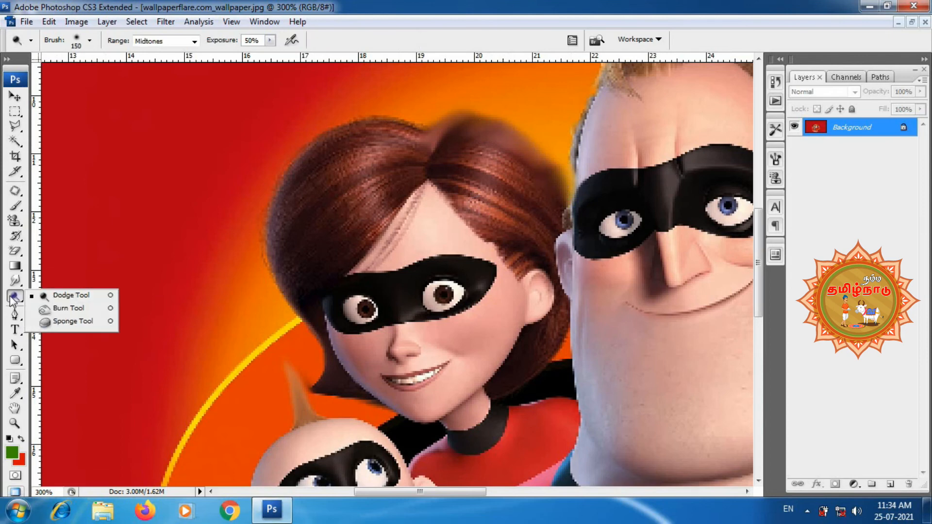
left_click(63, 298)
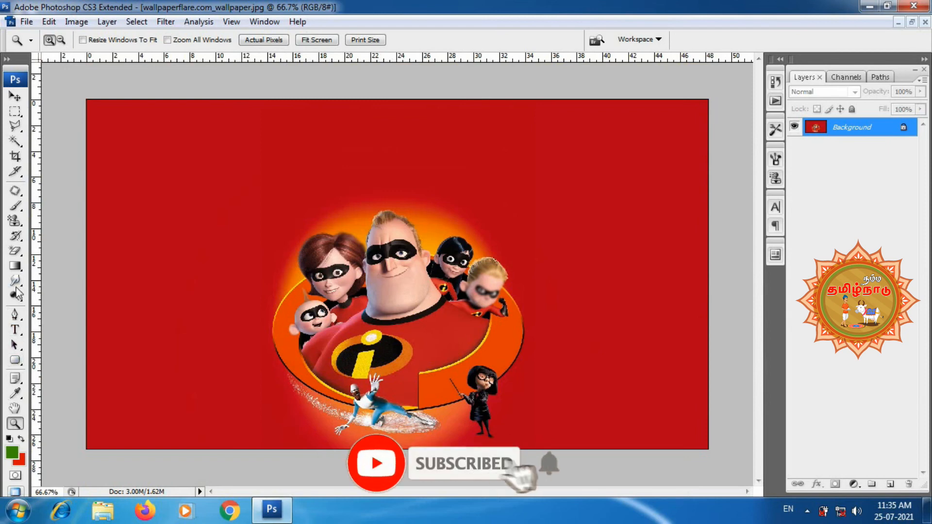
left_click_drag(14, 296, 68, 302)
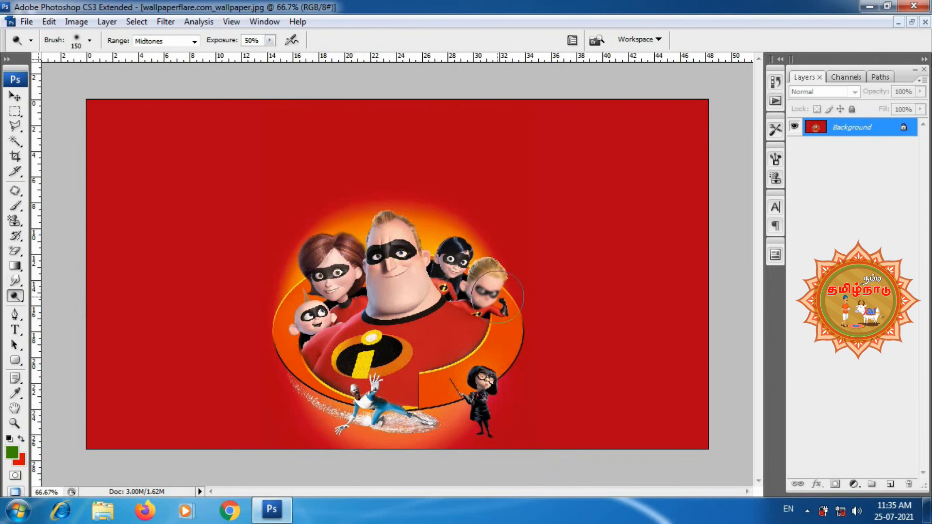
- Darken the large man's face and the woman's hair with the Burn tool on midtones at 50% exposure
right_click(15, 297)
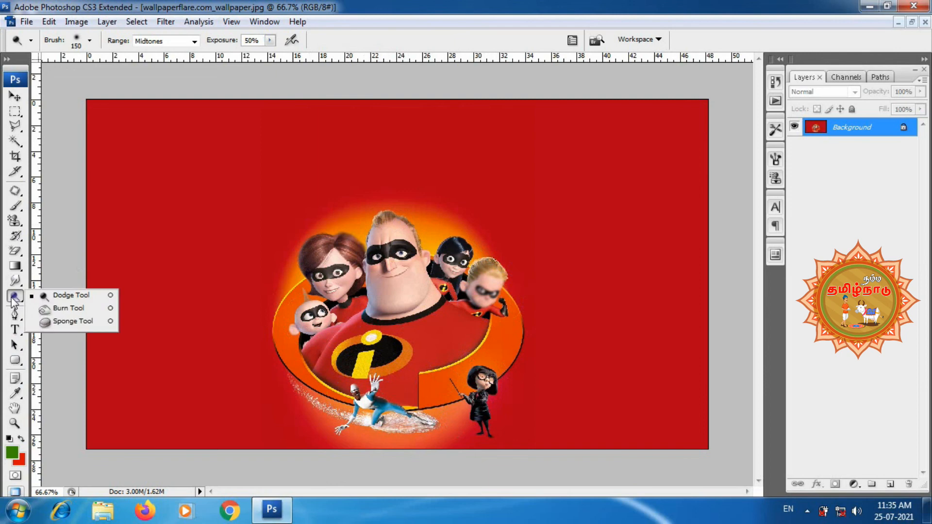
left_click(68, 308)
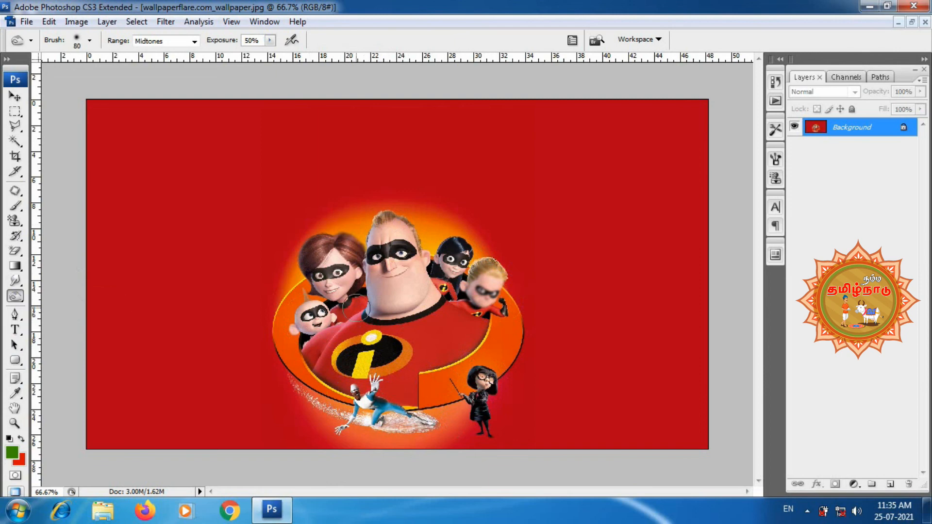
mouse_move(387, 223)
left_mouse_down()
mouse_move(377, 310)
mouse_move(398, 235)
mouse_move(422, 287)
mouse_move(369, 288)
mouse_move(429, 301)
mouse_move(367, 296)
mouse_move(342, 262)
mouse_move(318, 274)
mouse_move(351, 303)
left_mouse_up()
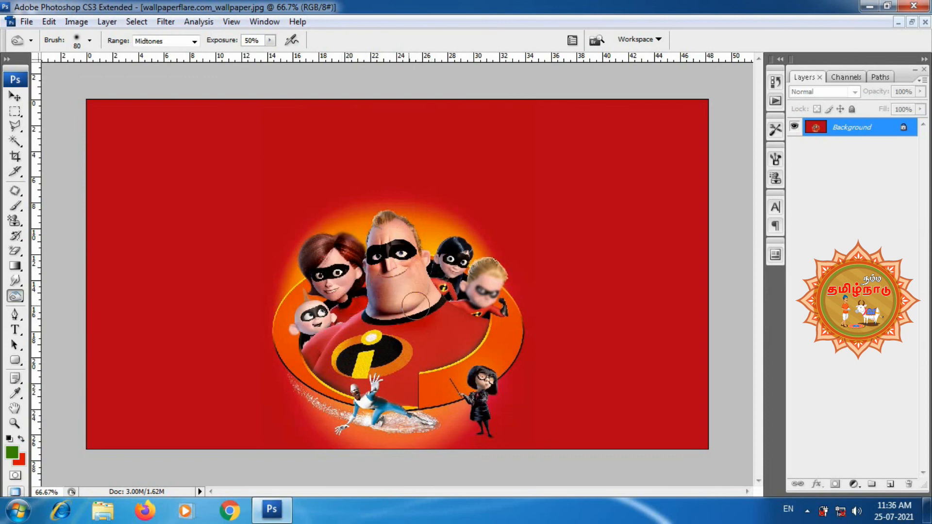
- Desaturate the large man's face with the Sponge tool in Desaturate mode at 50% flow
right_click(17, 299)
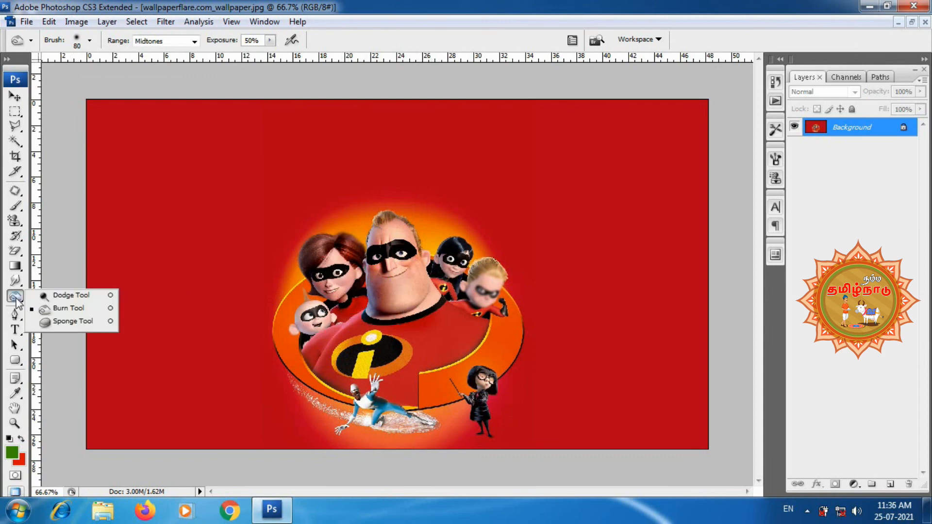
left_click(58, 325)
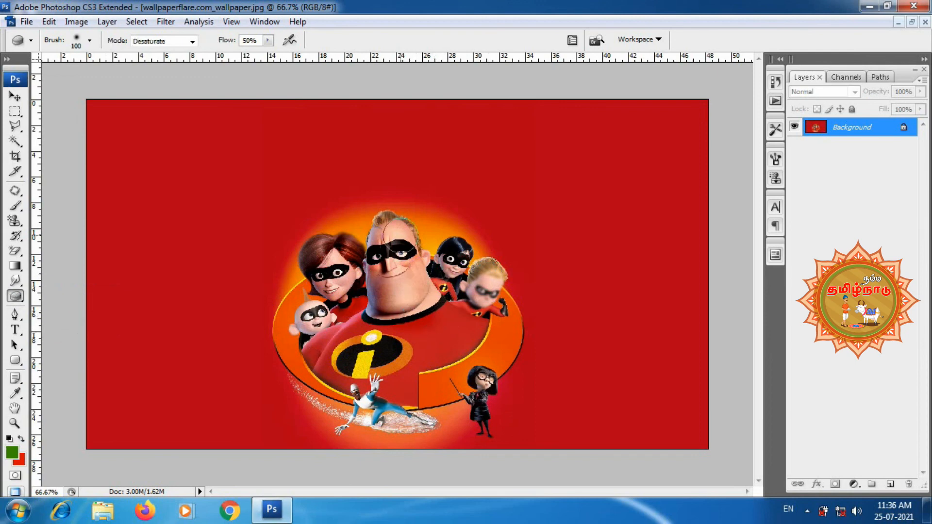
mouse_move(378, 302)
left_mouse_down()
mouse_move(381, 273)
mouse_move(386, 300)
left_mouse_up()
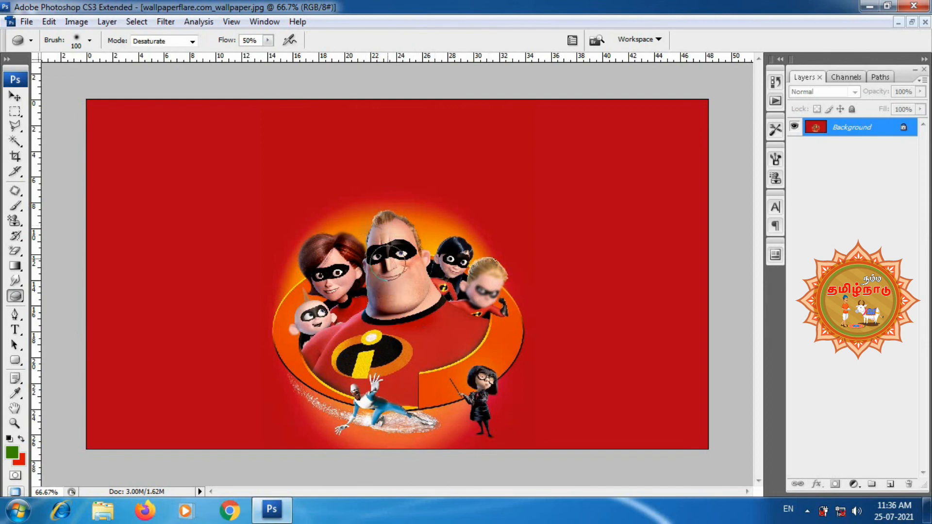
mouse_move(401, 259)
left_mouse_down()
mouse_move(428, 276)
mouse_move(399, 308)
mouse_move(389, 243)
mouse_move(377, 259)
mouse_move(389, 225)
left_mouse_up()
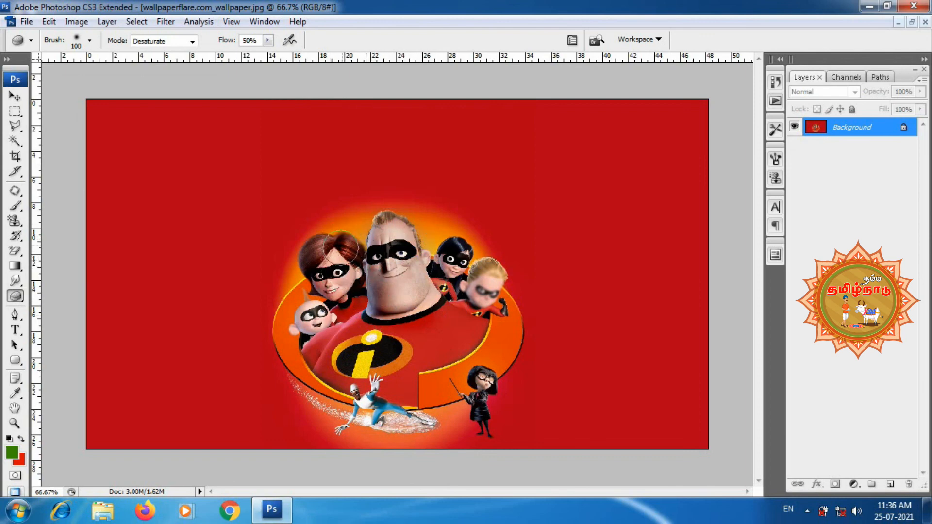
right_click(15, 295)
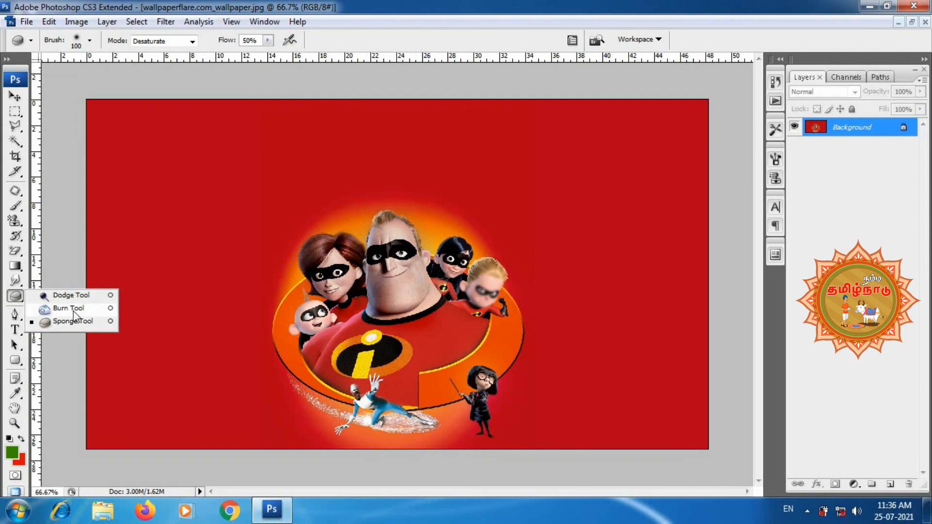
left_click(13, 298)
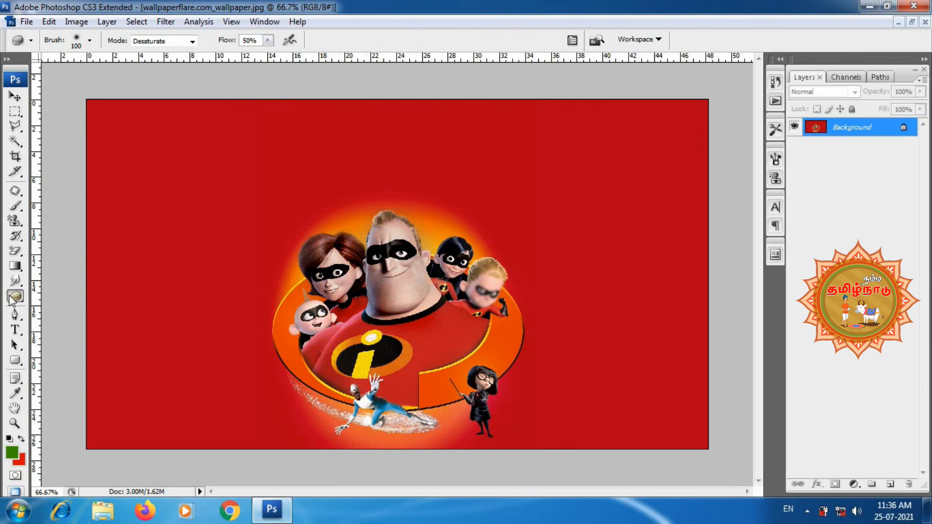